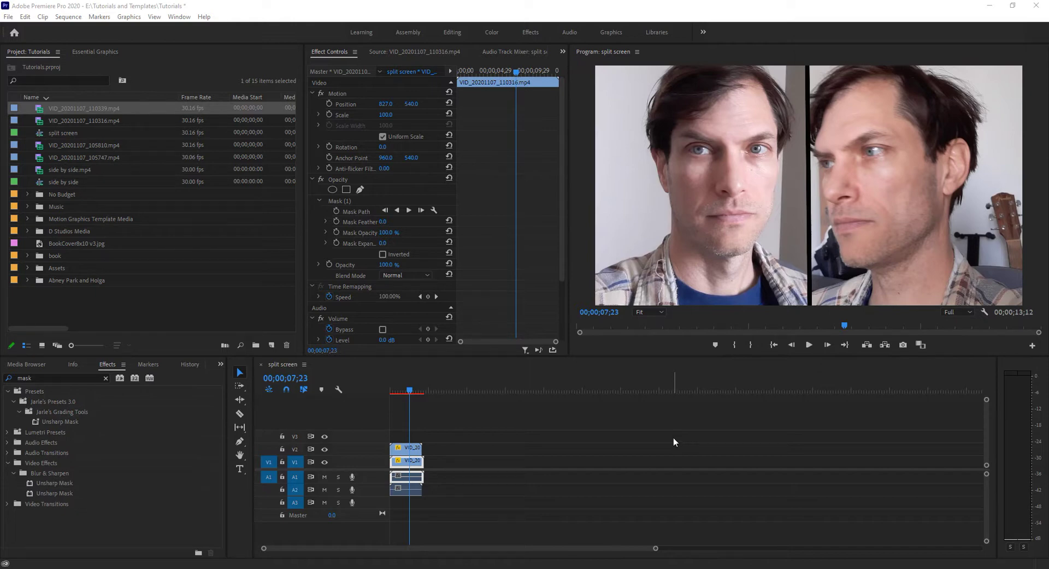
- Delete all clips from the sequence and preview VID_20201107_105810.mp4
drag(457, 530, 373, 434)
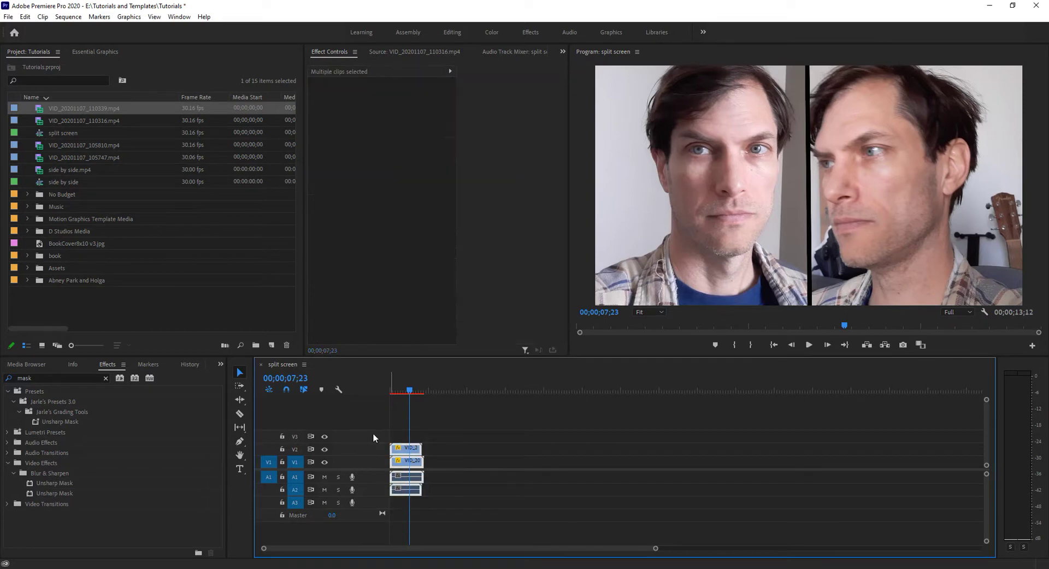
key(Delete)
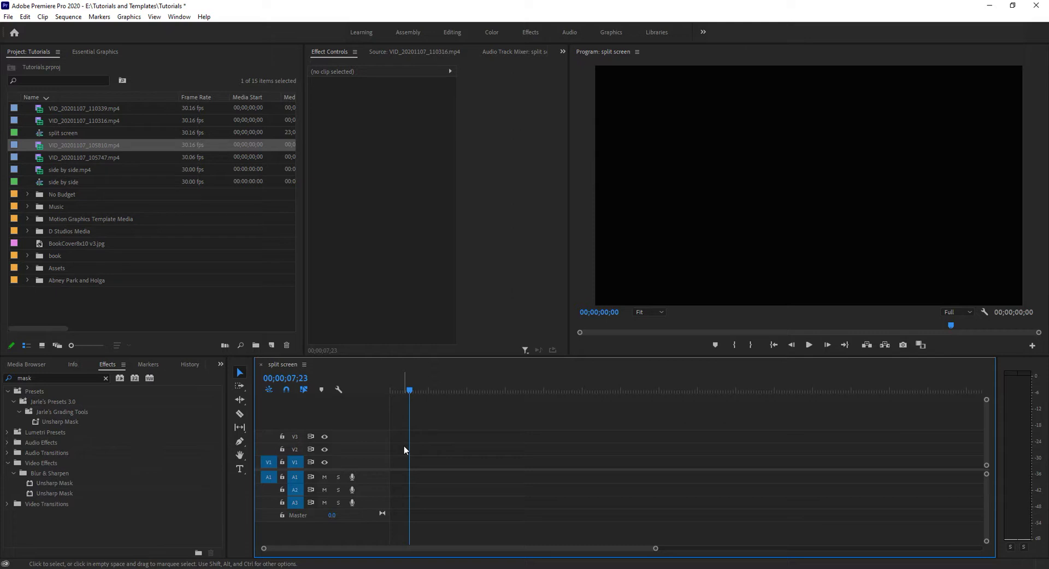
double_click(77, 146)
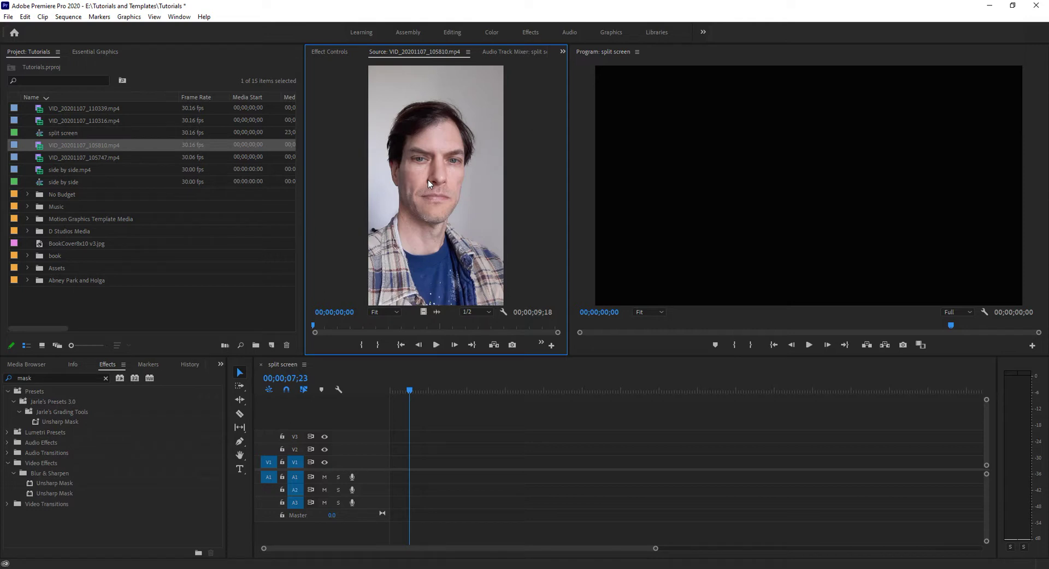
- Place VID_20201107_105810.mp4 on V1 with existing sequence settings, and VID_20201107_105747.mp4 on V2
click(41, 147)
drag(72, 178, 391, 458)
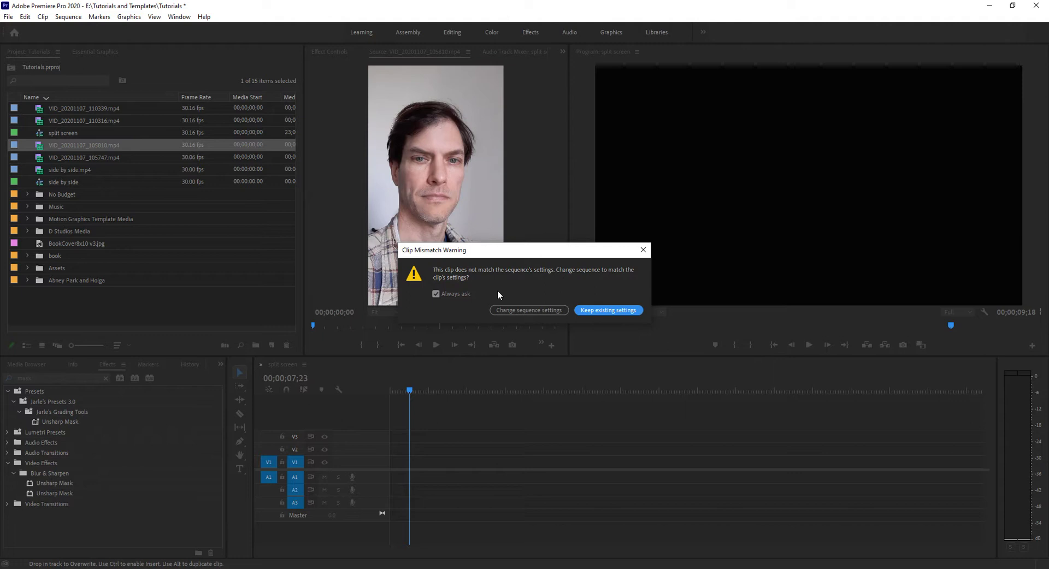
click(605, 310)
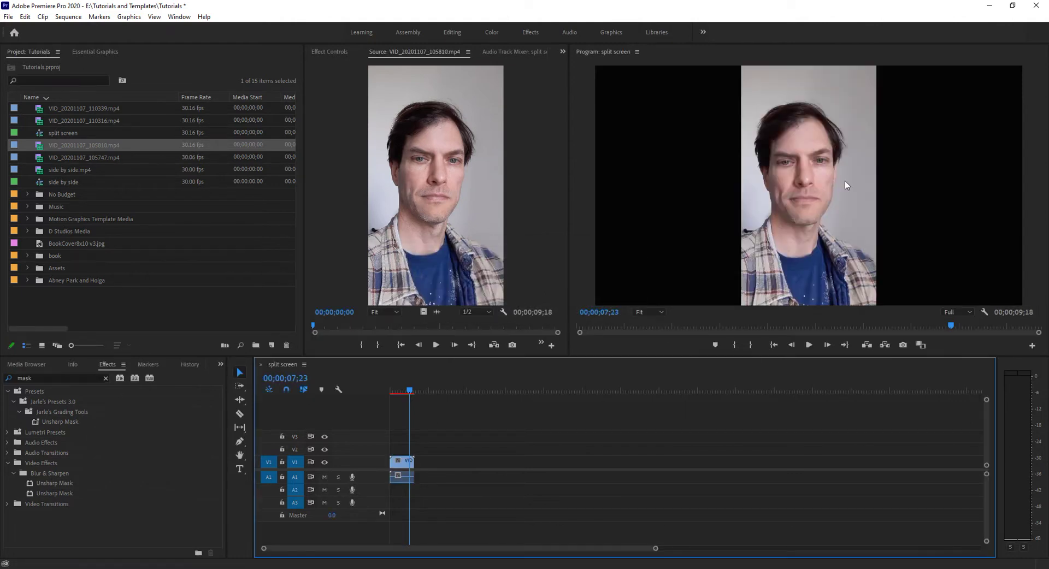
click(41, 159)
drag(41, 159, 396, 455)
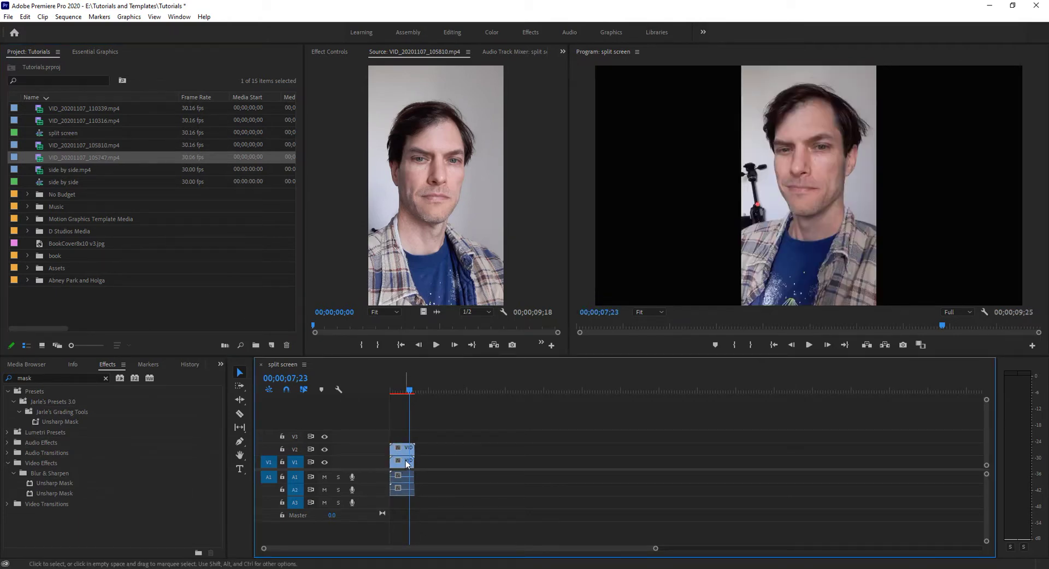
- Scrub Position X to slide the V2 clip right and the V1 clip left
click(400, 451)
click(330, 52)
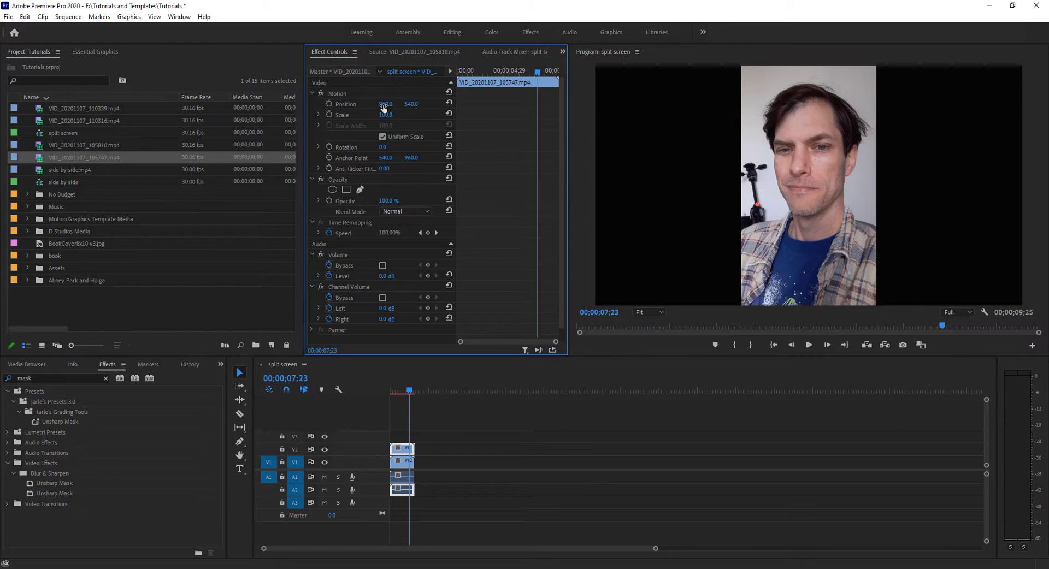
drag(385, 104, 453, 104)
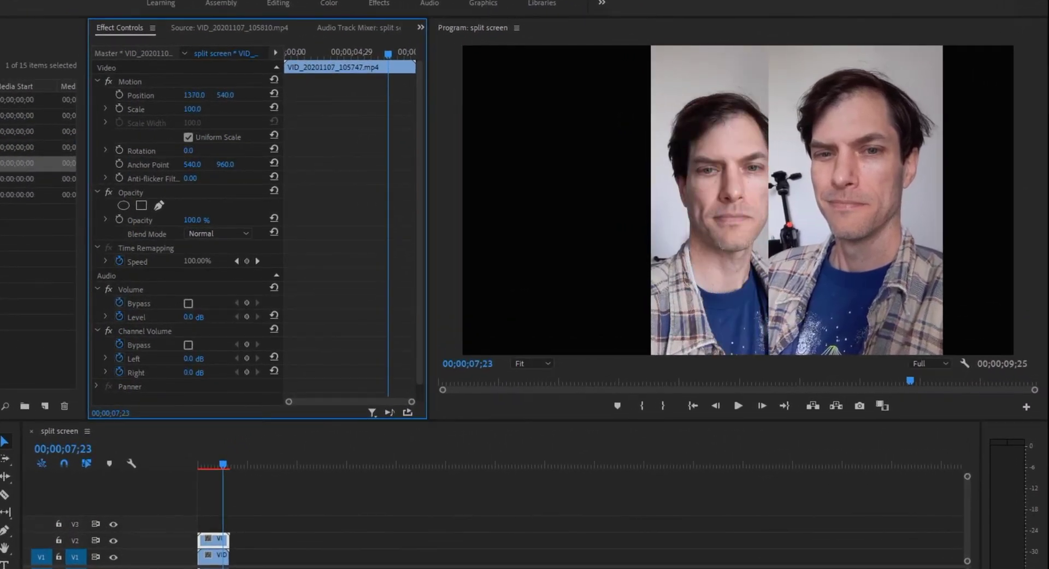
drag(194, 95, 225, 95)
click(210, 558)
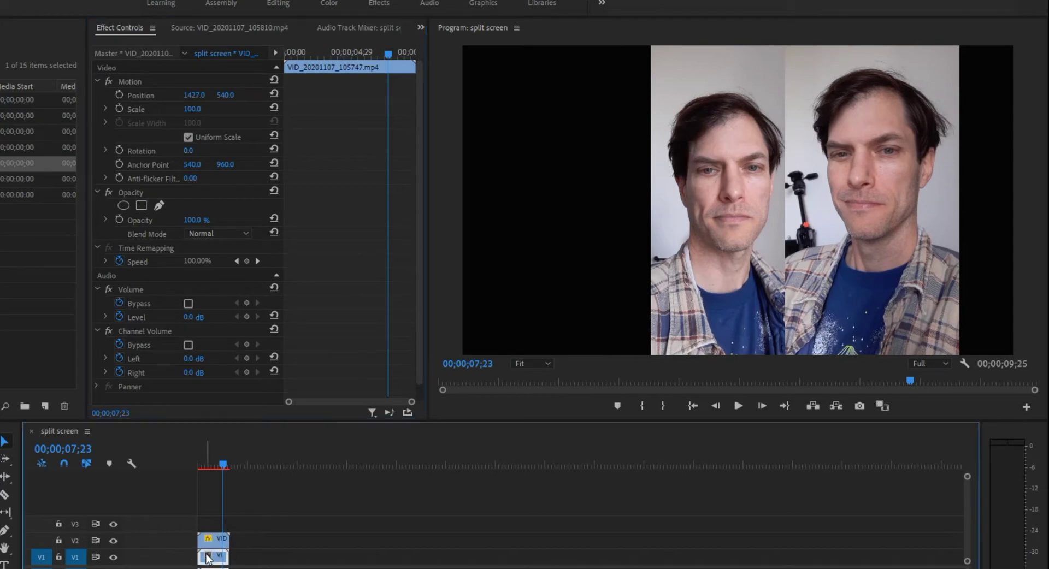
click(191, 96)
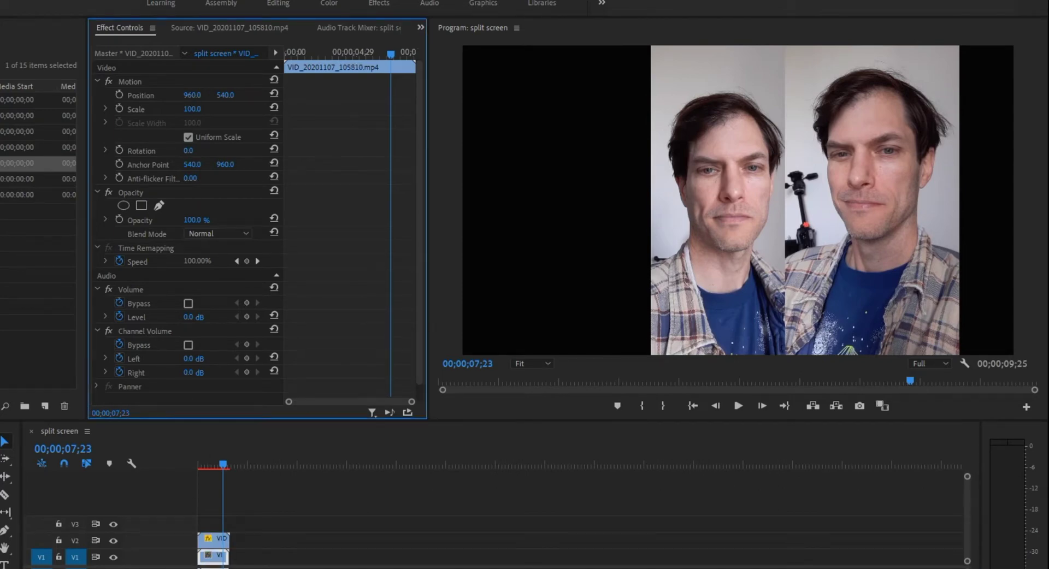
drag(191, 95, 69, 95)
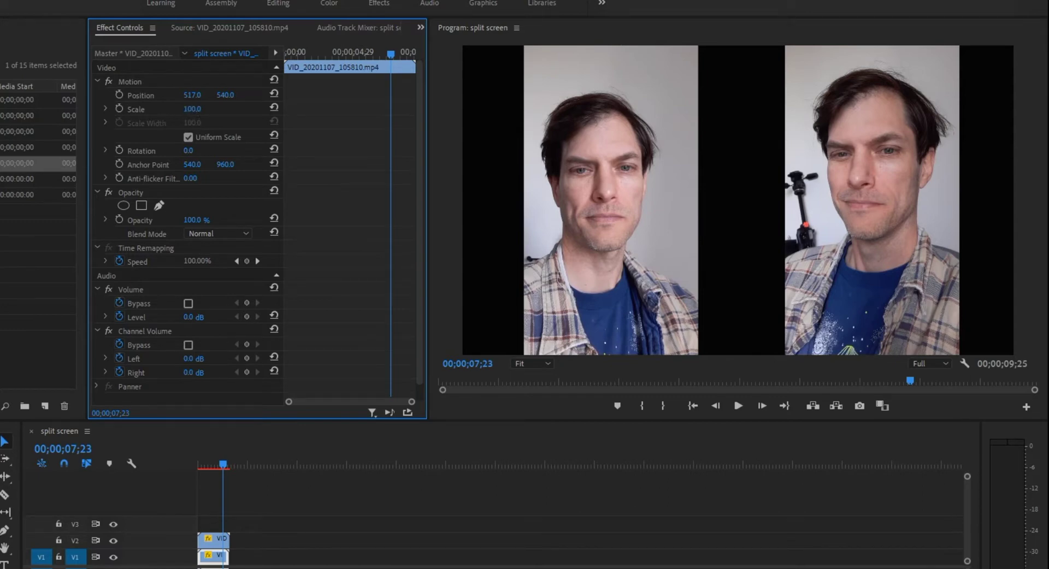
- Scale the left clip to 133% and the right clip to 144%
drag(192, 109, 210, 109)
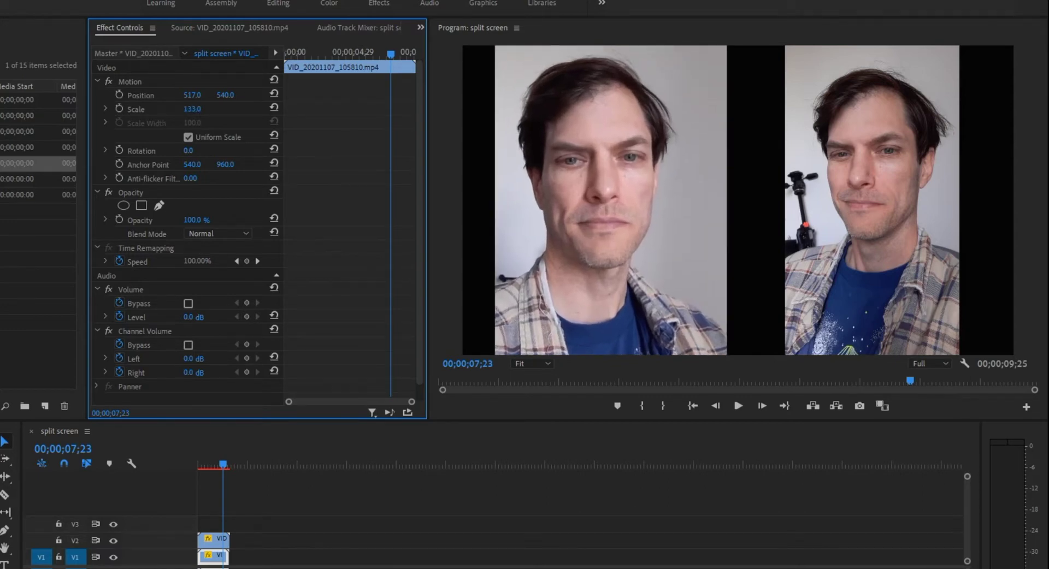
click(216, 542)
drag(192, 109, 217, 109)
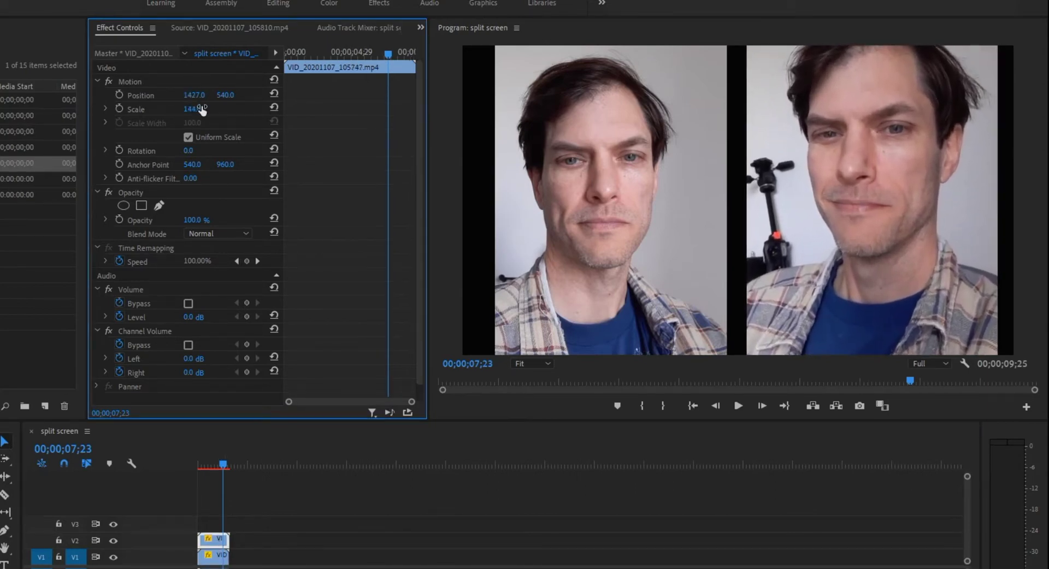
click(208, 559)
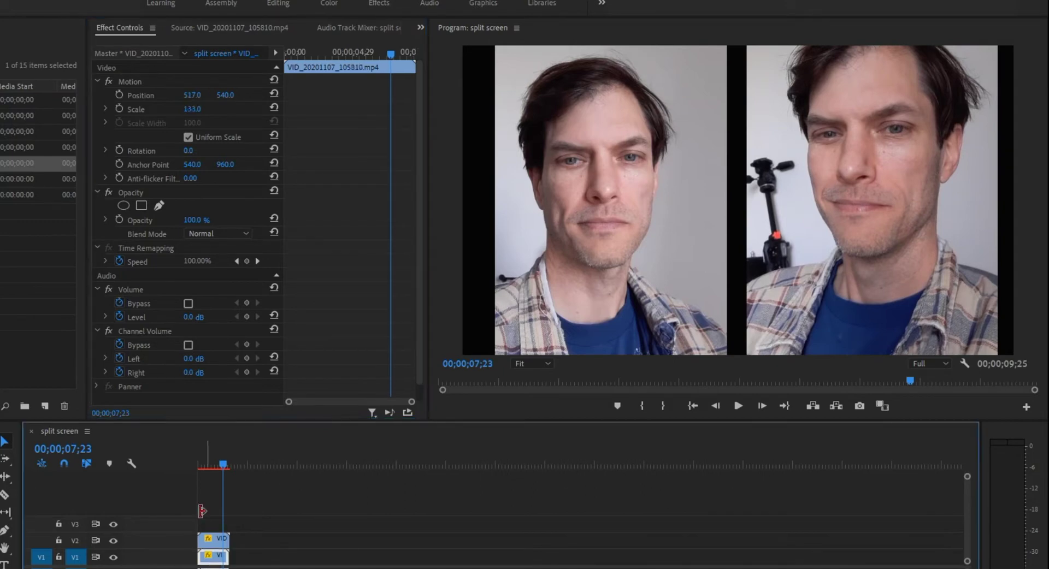
- Nudge the left clip further left, then enlarge it to 155% and lower it
drag(193, 109, 213, 96)
click(214, 540)
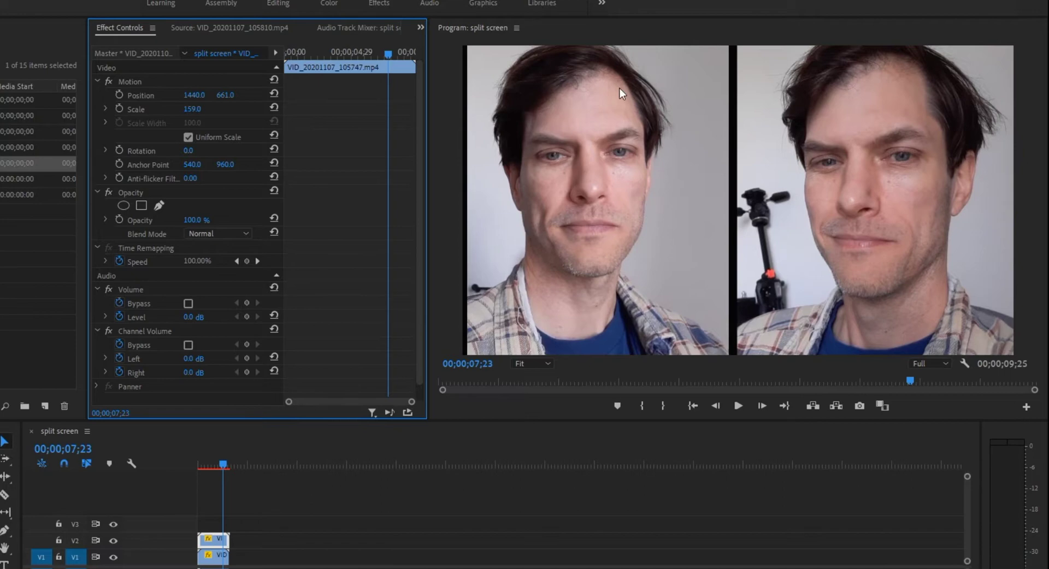
click(212, 557)
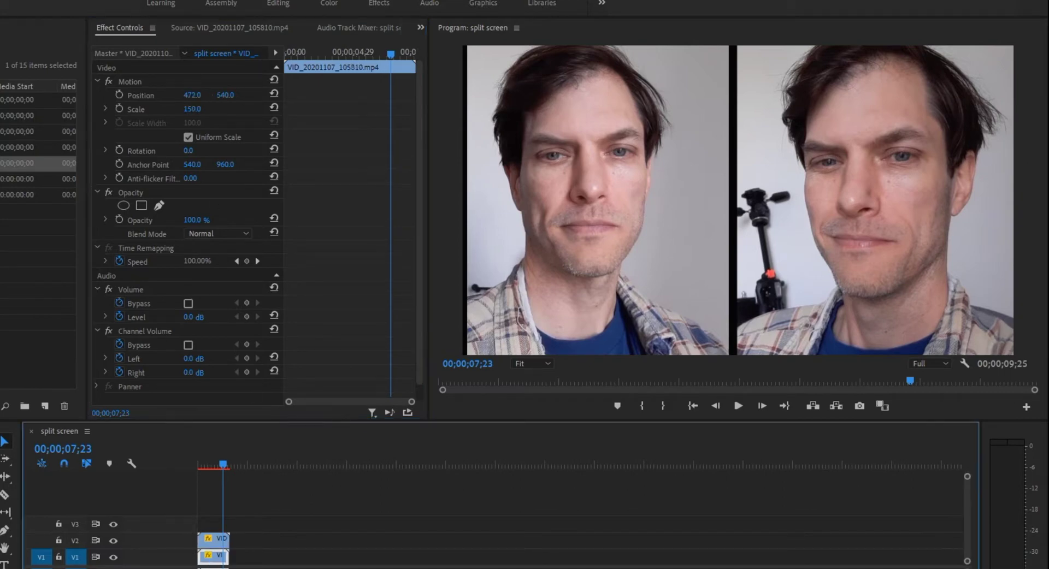
click(191, 109)
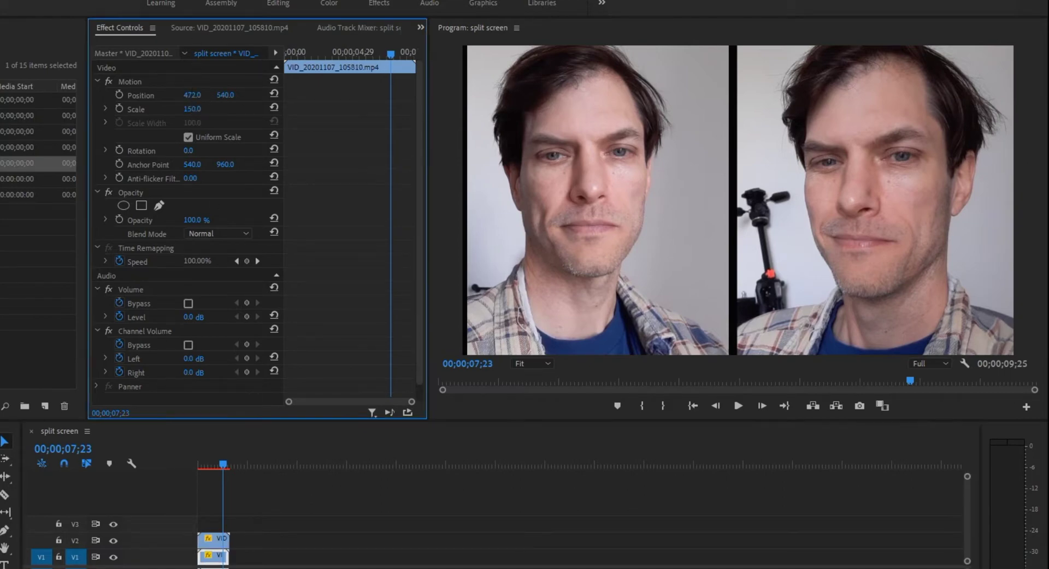
drag(191, 108, 243, 322)
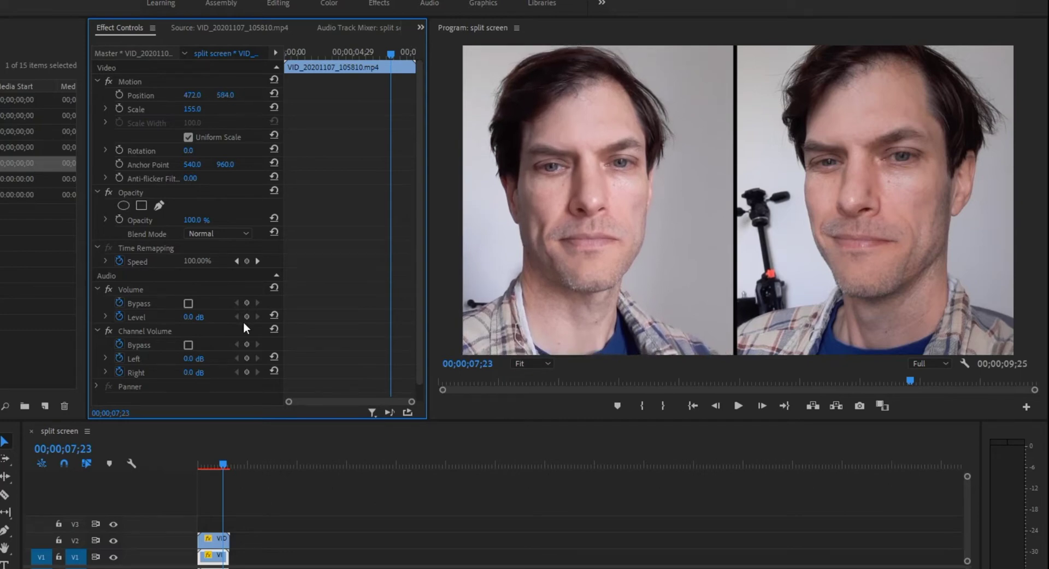
- Play the split screen from the start, then marquee-select both clips
drag(211, 466, 195, 468)
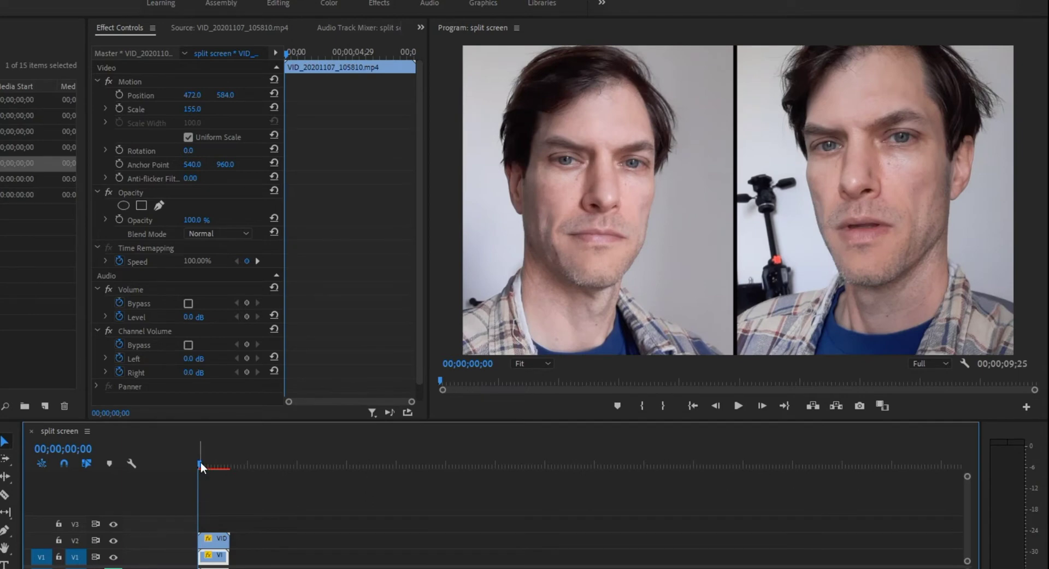
key(space)
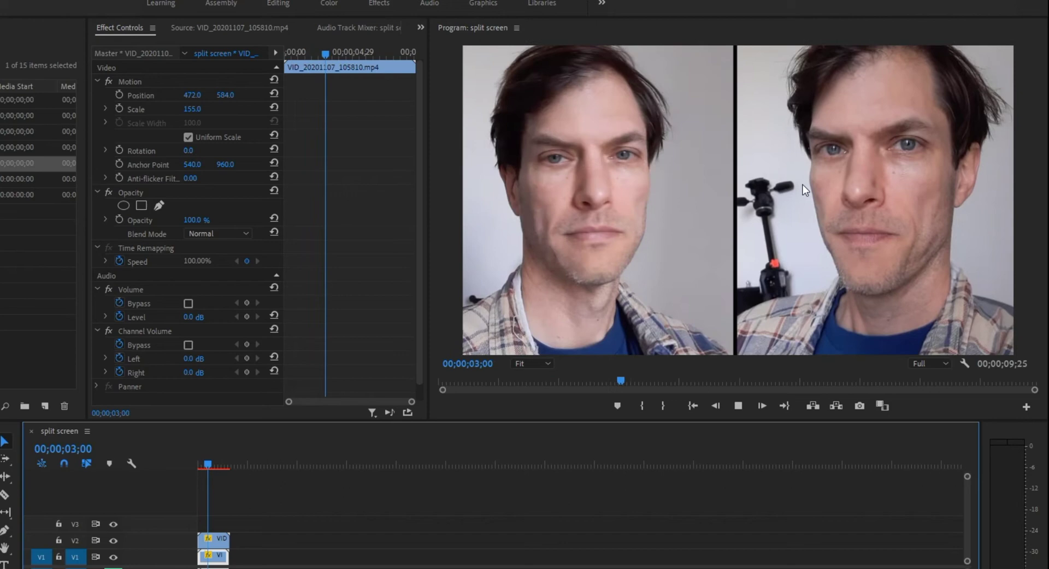
key(space)
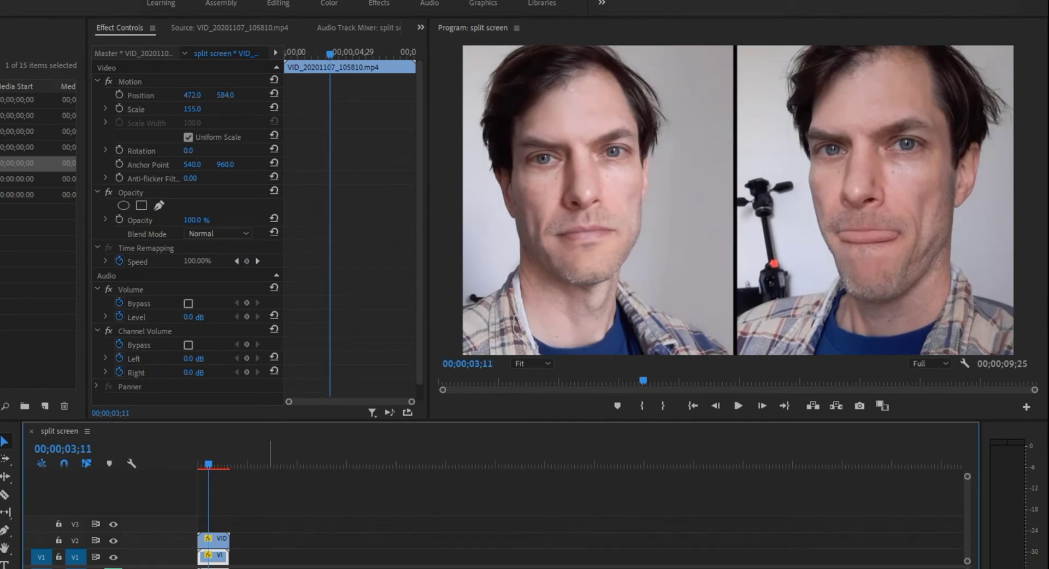
drag(269, 566, 182, 506)
- Replace the clips with VID_20201107_110339.mp4 on V1 and VID_20201107_110316.mp4 on V2, both at the start
key(Delete)
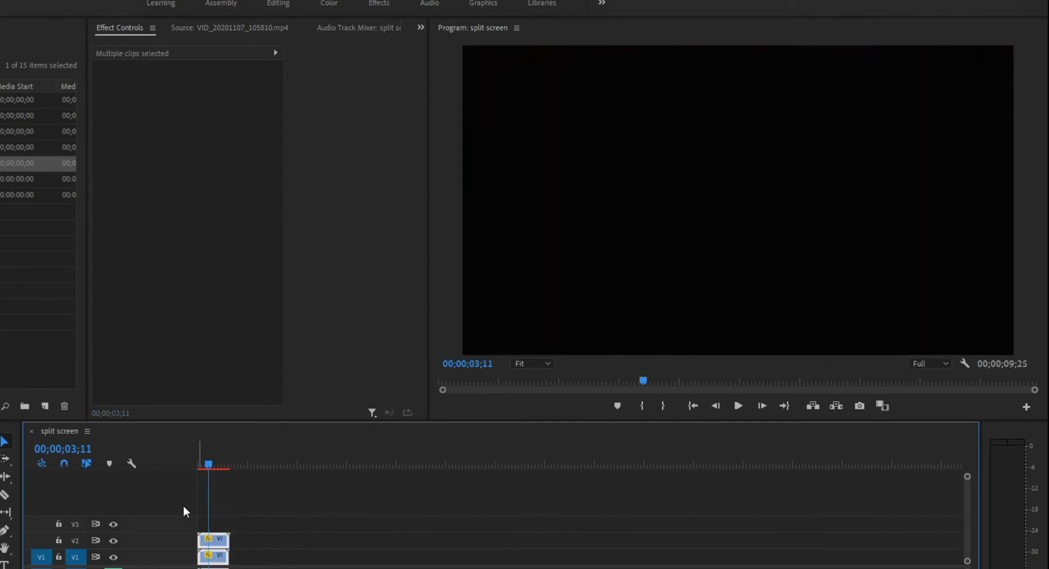
click(33, 100)
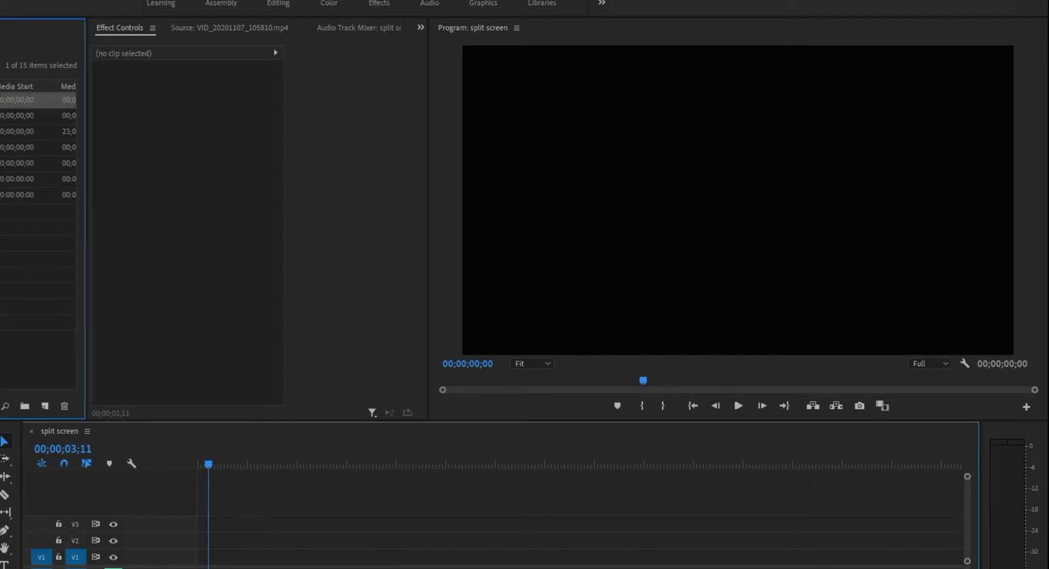
key(shift+Down)
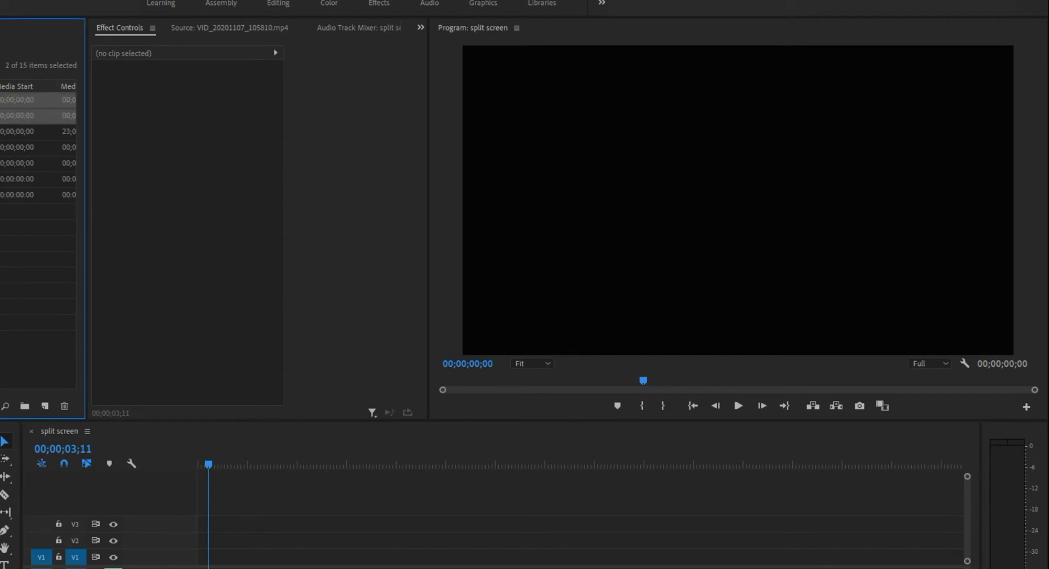
drag(33, 115, 218, 560)
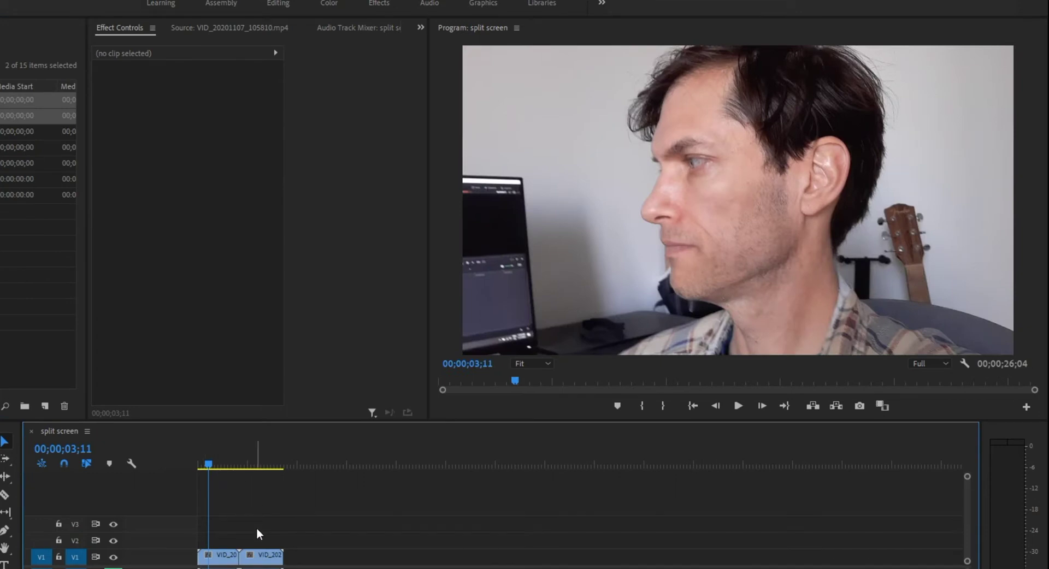
click(259, 560)
drag(260, 563, 209, 542)
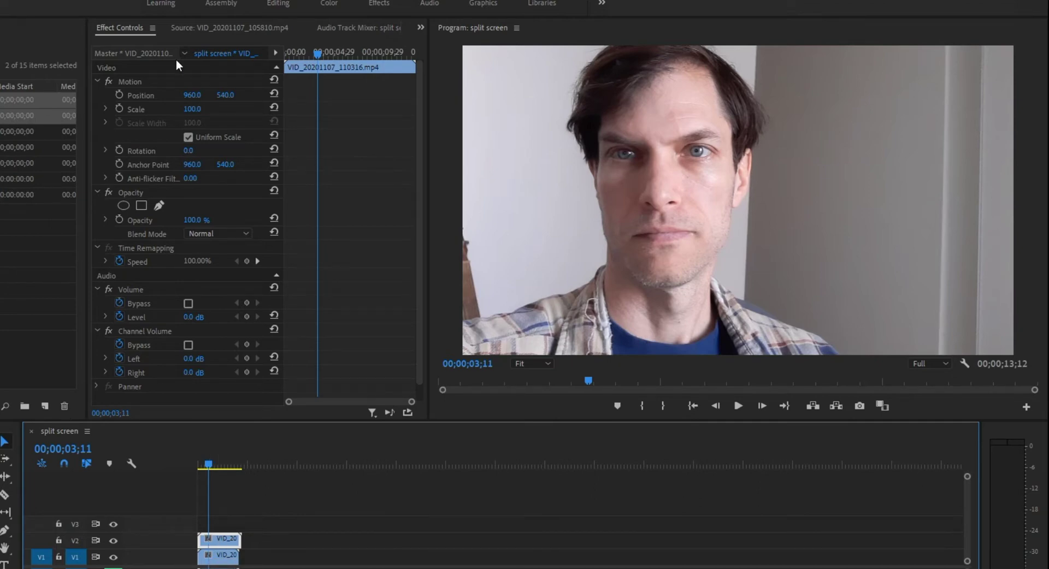
- Set the V2 clip's Position X to 808.0 and select its Opacity effect
drag(196, 99, 112, 99)
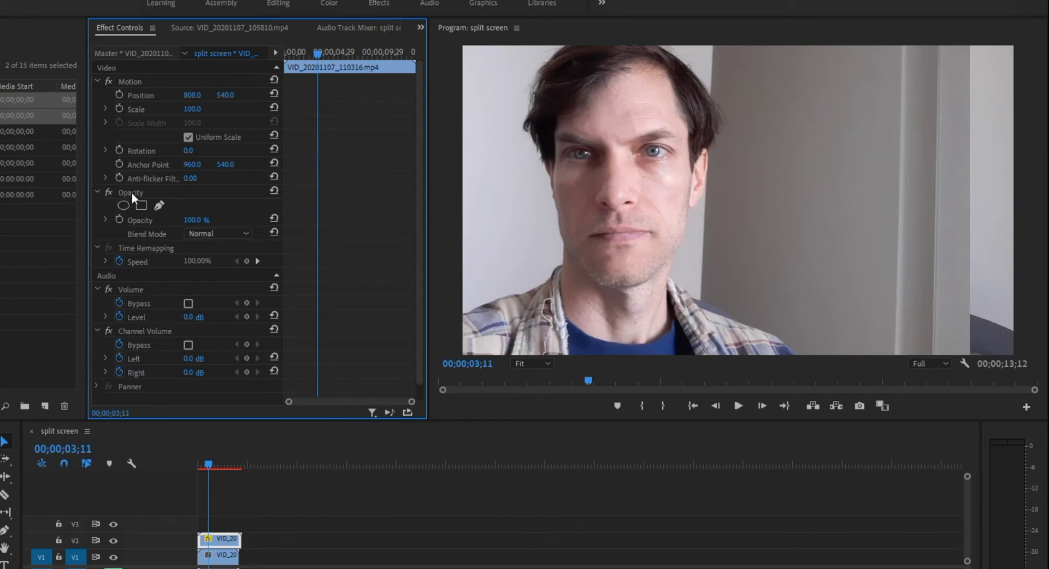
click(146, 191)
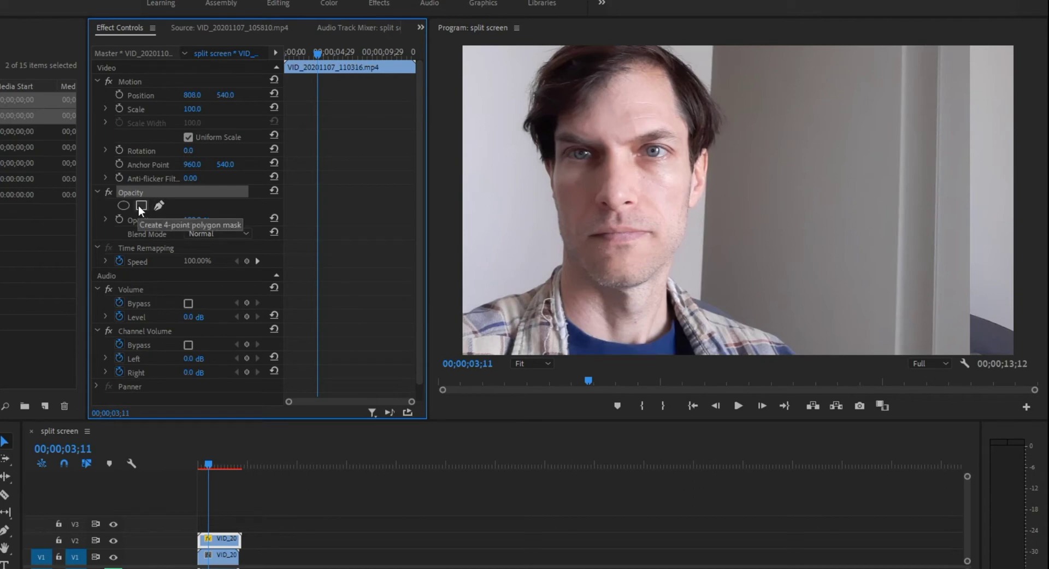
- Add a 4-point polygon mask to the top clip's Opacity
click(141, 206)
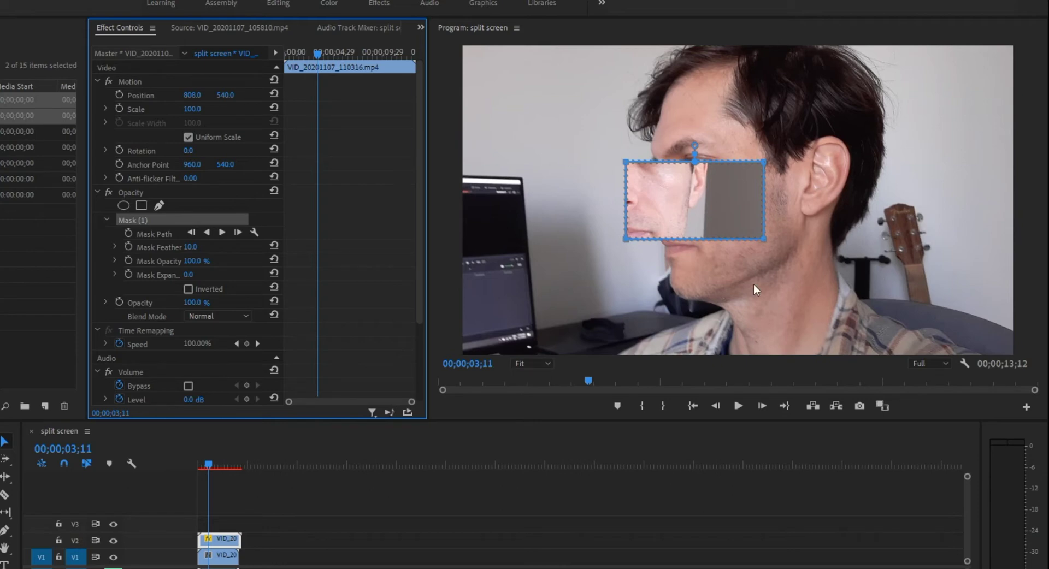
click(543, 364)
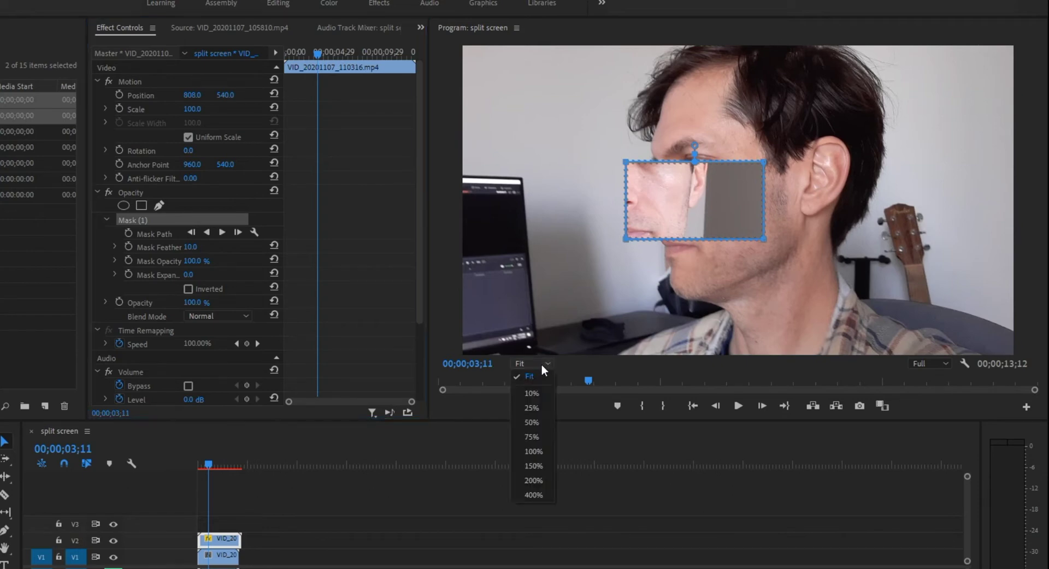
- At 25% preview zoom, drag the four mask corners around the left half and set Mask Feather to 0
click(534, 407)
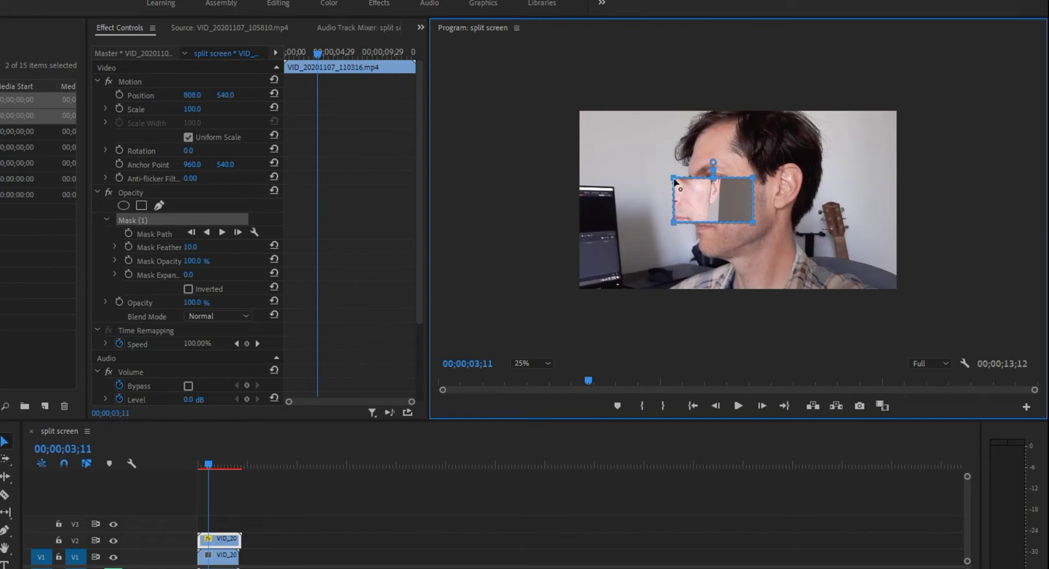
drag(674, 179, 561, 102)
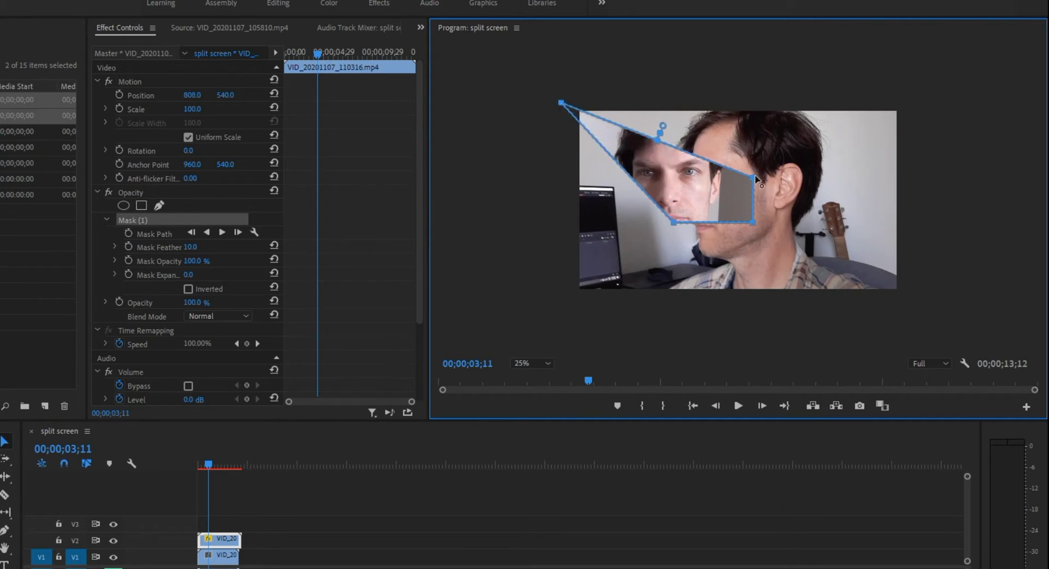
drag(756, 176, 747, 95)
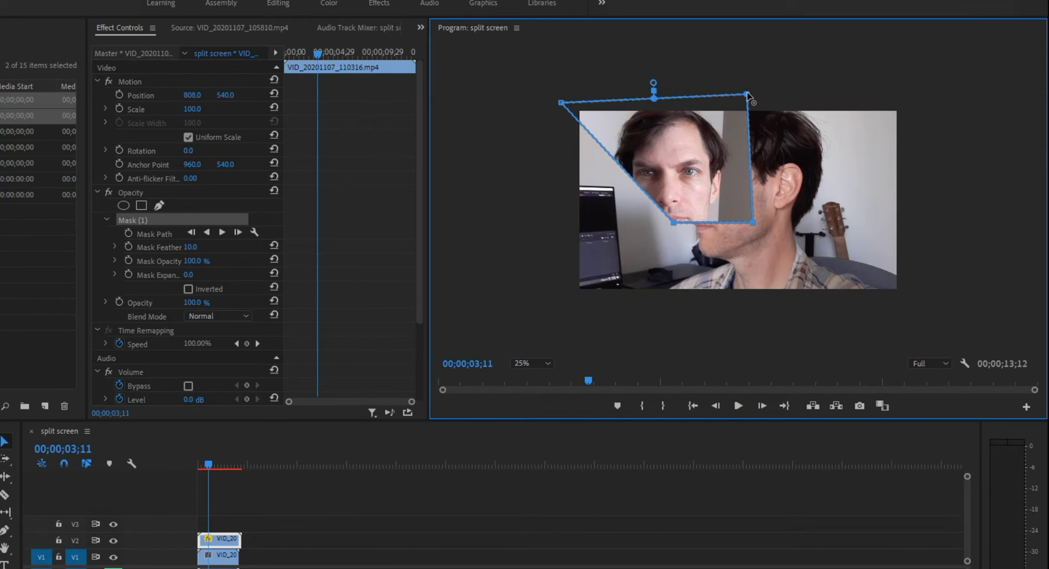
drag(753, 221, 751, 309)
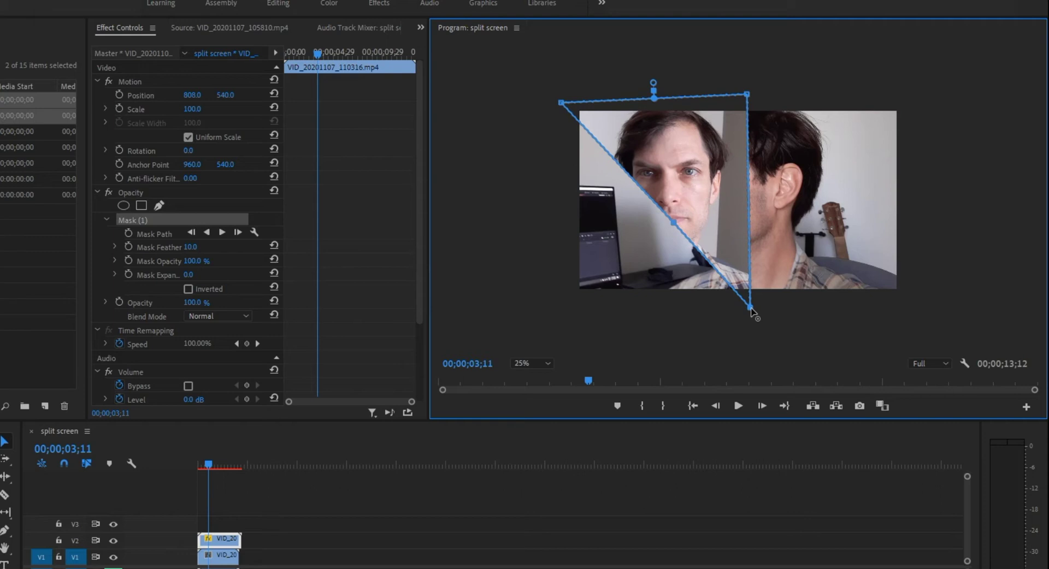
drag(674, 223, 547, 298)
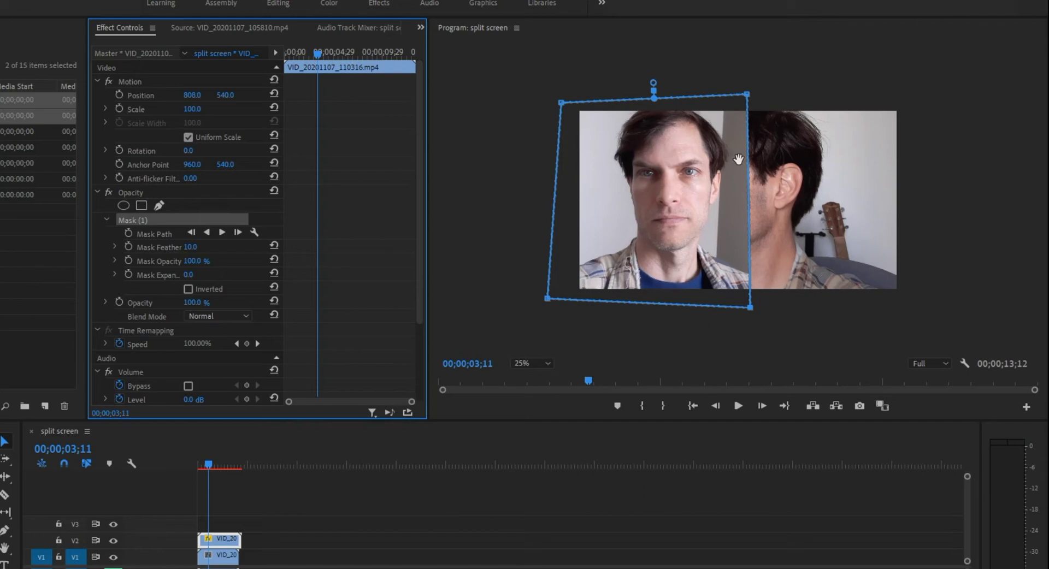
drag(189, 247, 166, 248)
click(220, 557)
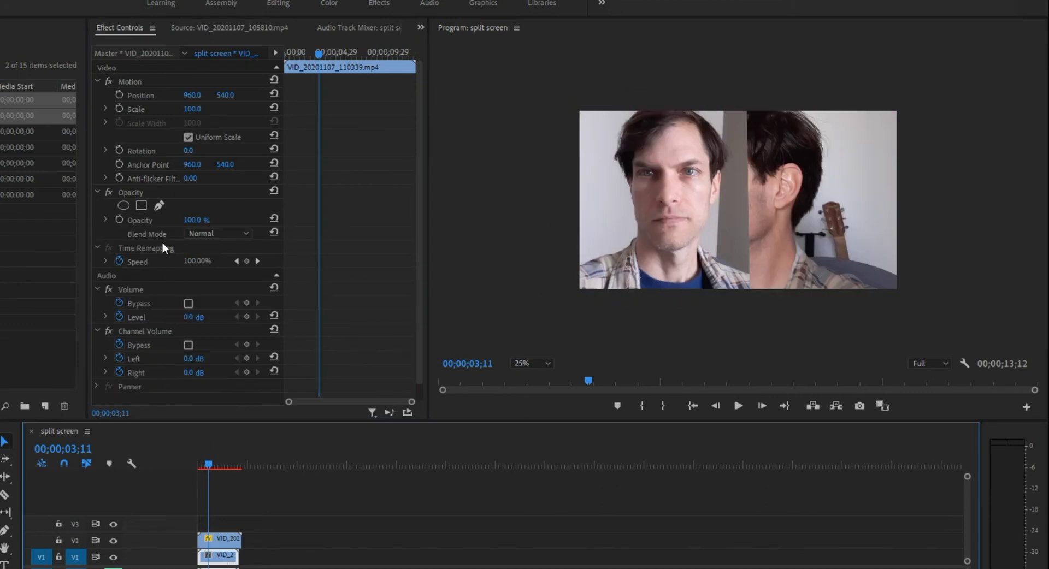
- Add a 4-point polygon mask to the V1 profile clip, stretching it over the right half along the seam
click(164, 223)
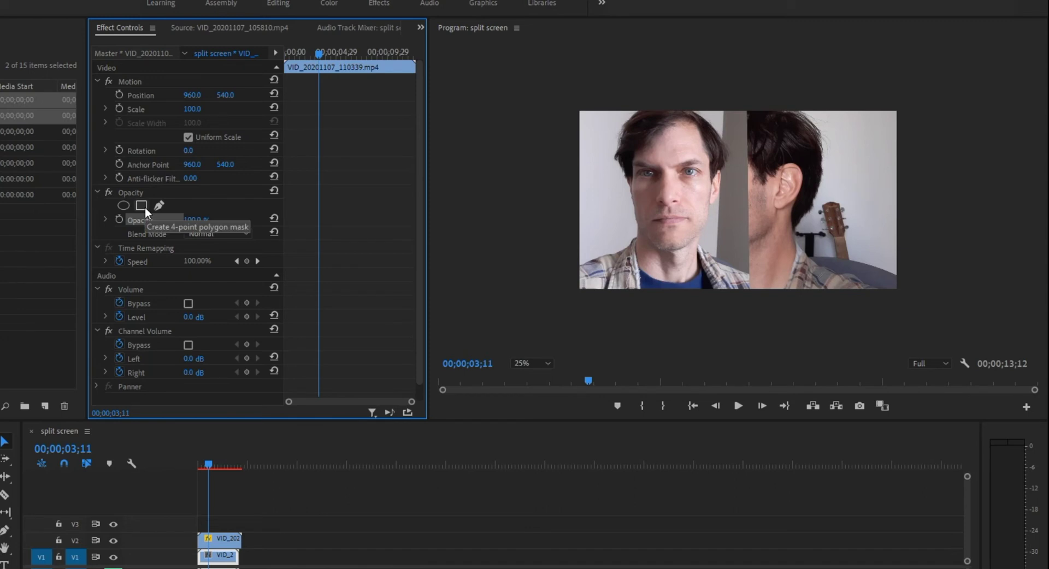
click(146, 208)
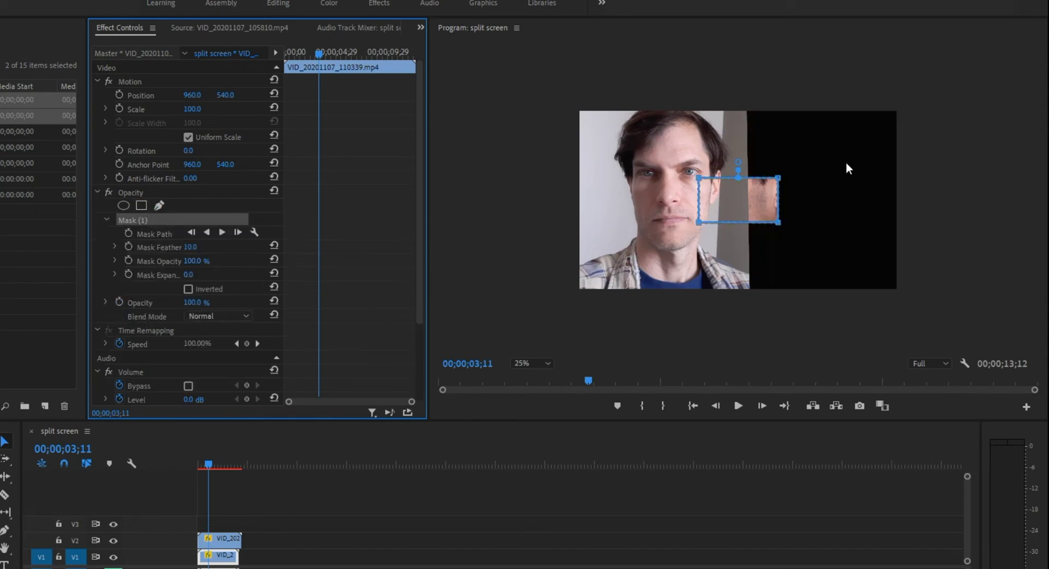
drag(778, 180, 908, 96)
drag(779, 223, 958, 327)
drag(699, 178, 745, 101)
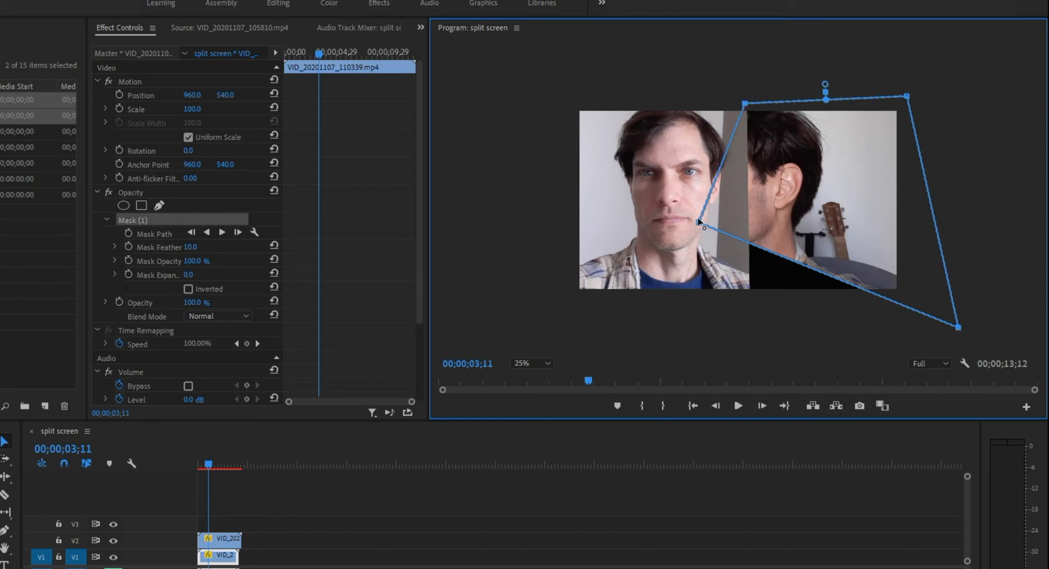
drag(699, 222, 747, 314)
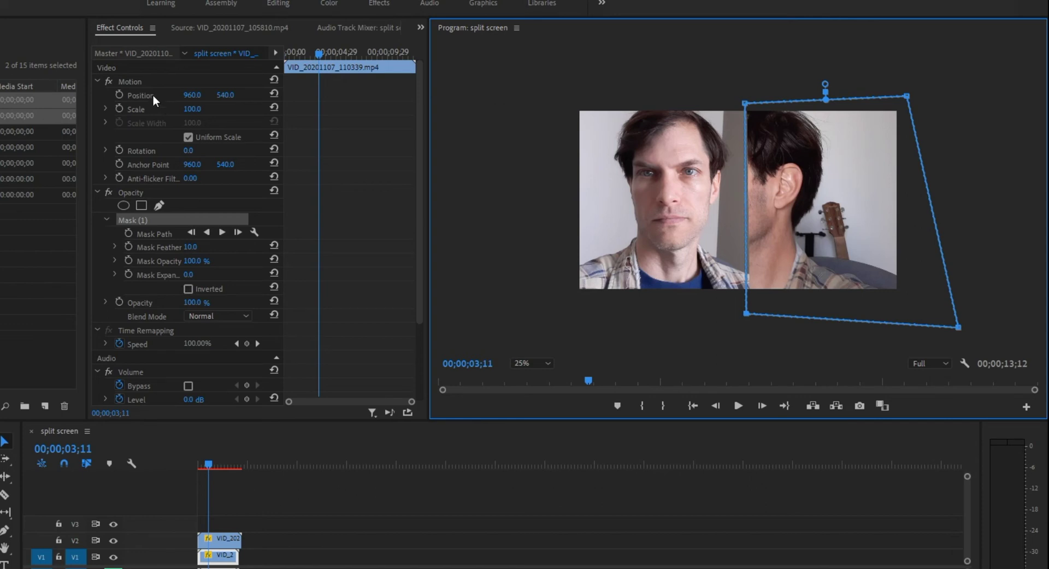
- Shift the profile clip slightly right and move its mask's left corners left
click(192, 95)
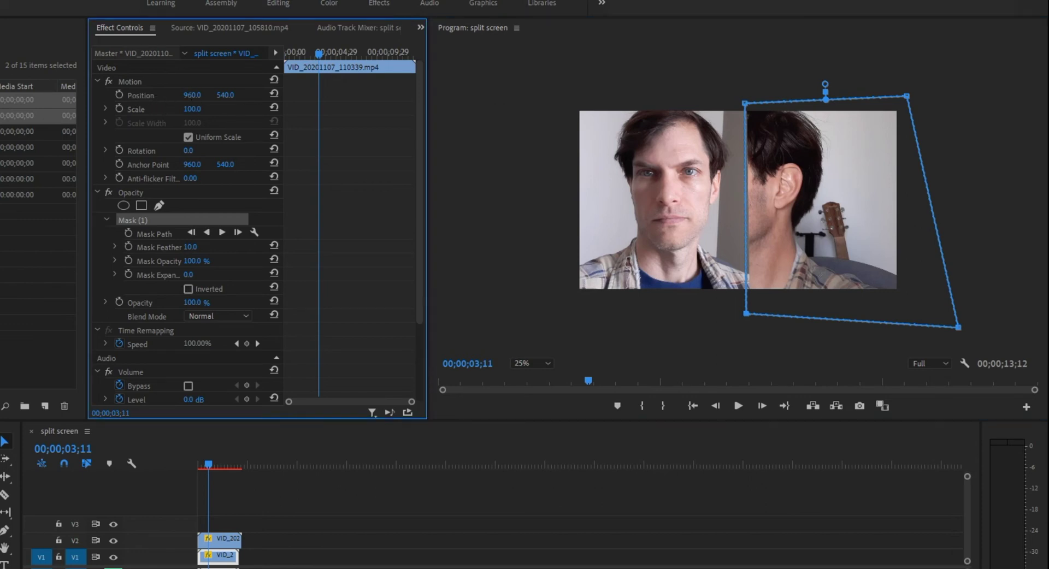
drag(193, 96, 293, 95)
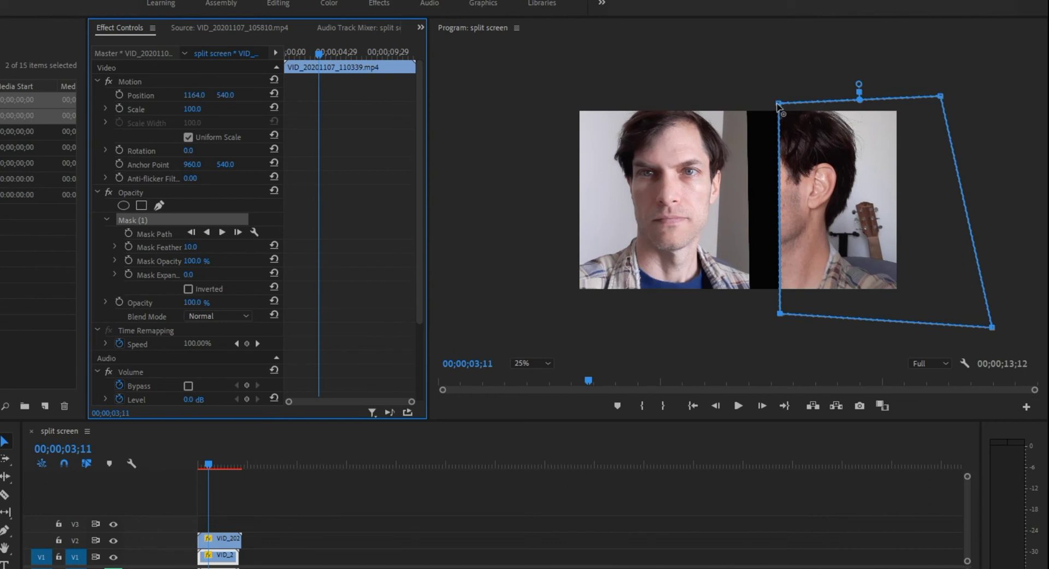
click(760, 108)
drag(779, 103, 749, 102)
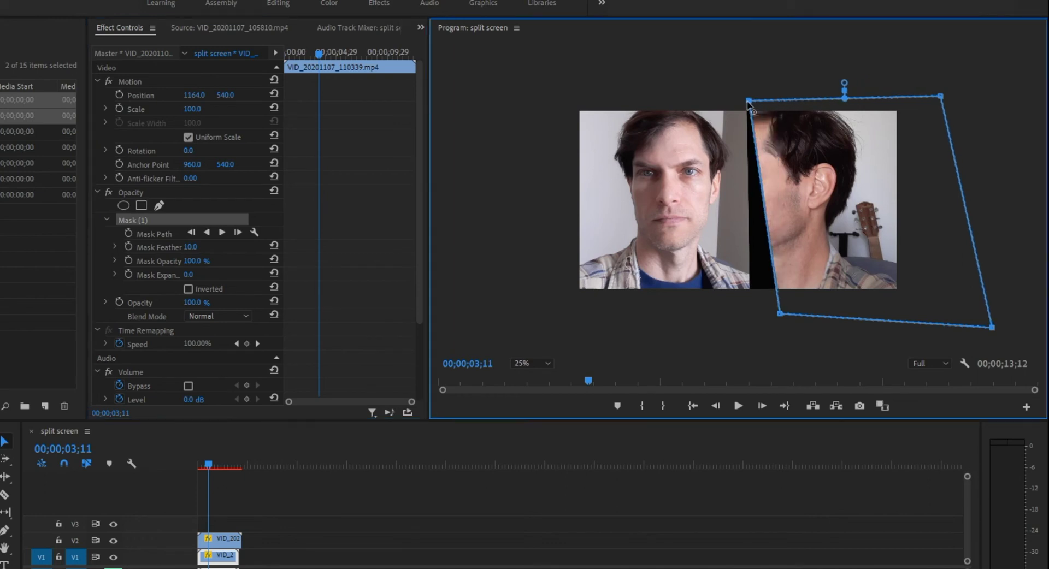
drag(776, 311, 755, 318)
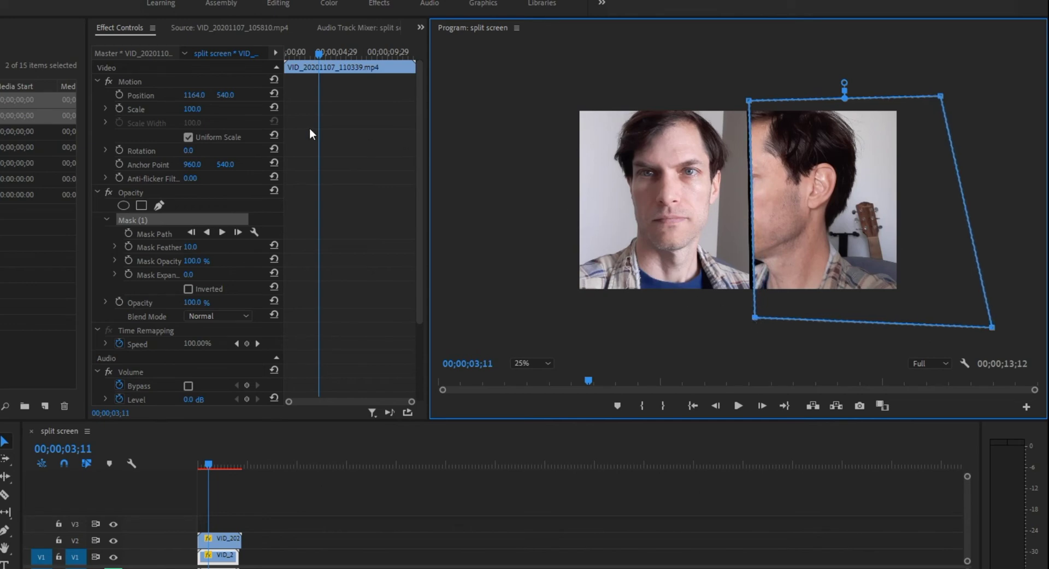
- Push the profile clip to X 1276, realign the mask's left corners, and set feather to 0
drag(189, 96, 227, 102)
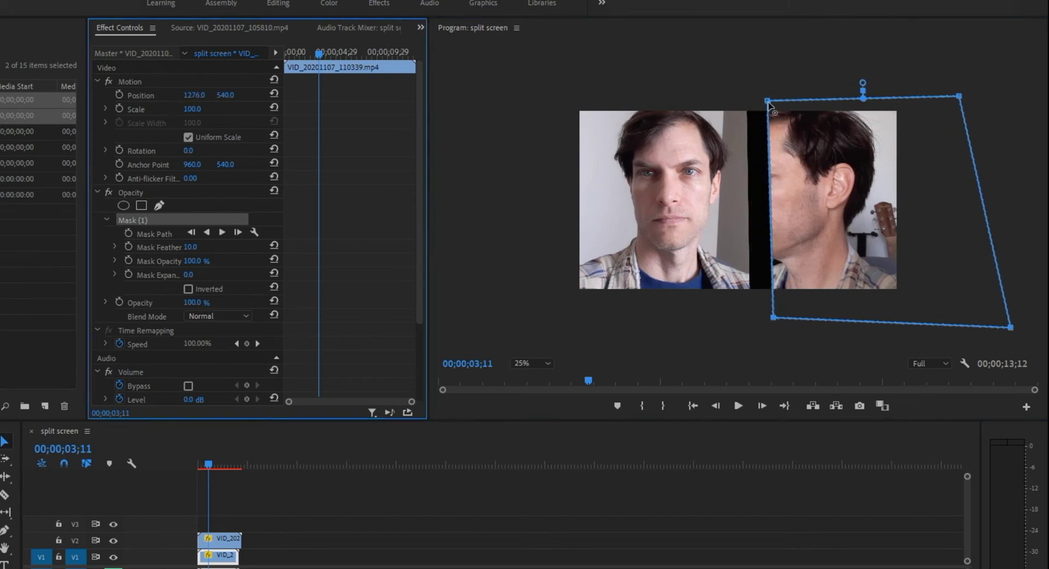
drag(767, 101, 750, 100)
drag(773, 317, 755, 324)
click(188, 251)
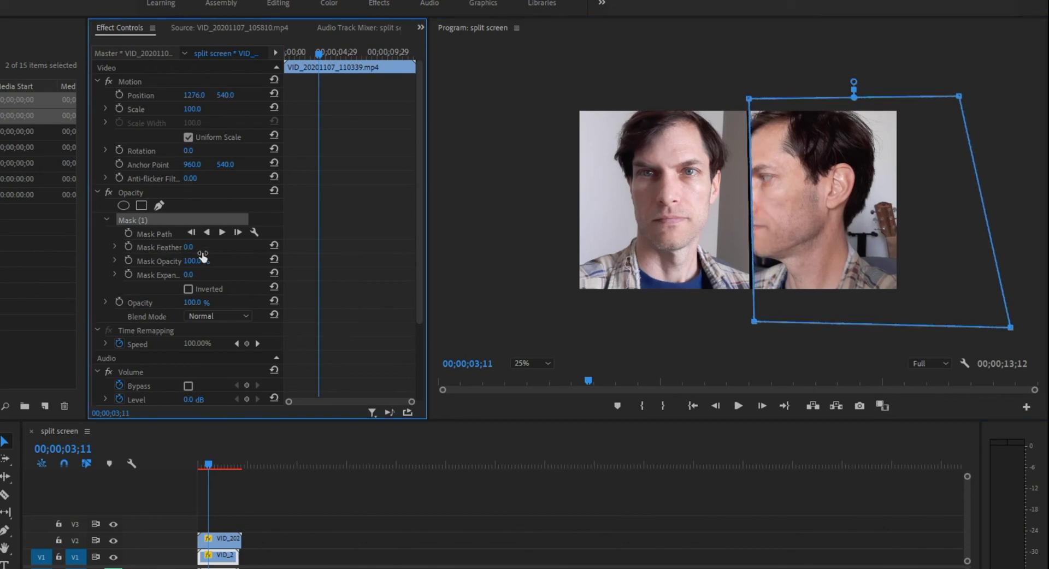
- Deselect the clips, scrub the sequence to check the split, and fit the preview to the panel
click(288, 548)
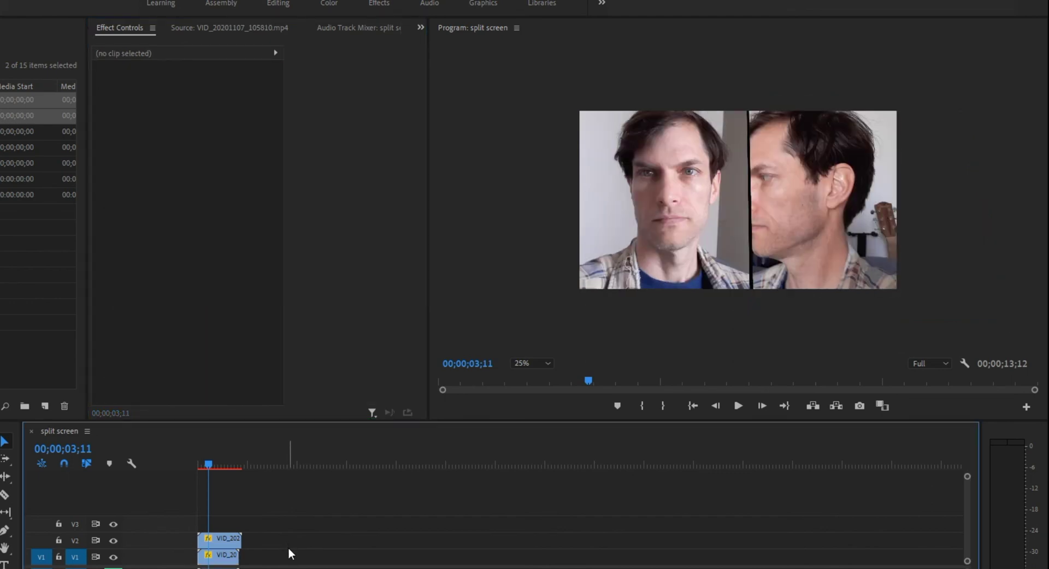
click(211, 464)
drag(213, 463, 208, 461)
key(Home)
click(208, 461)
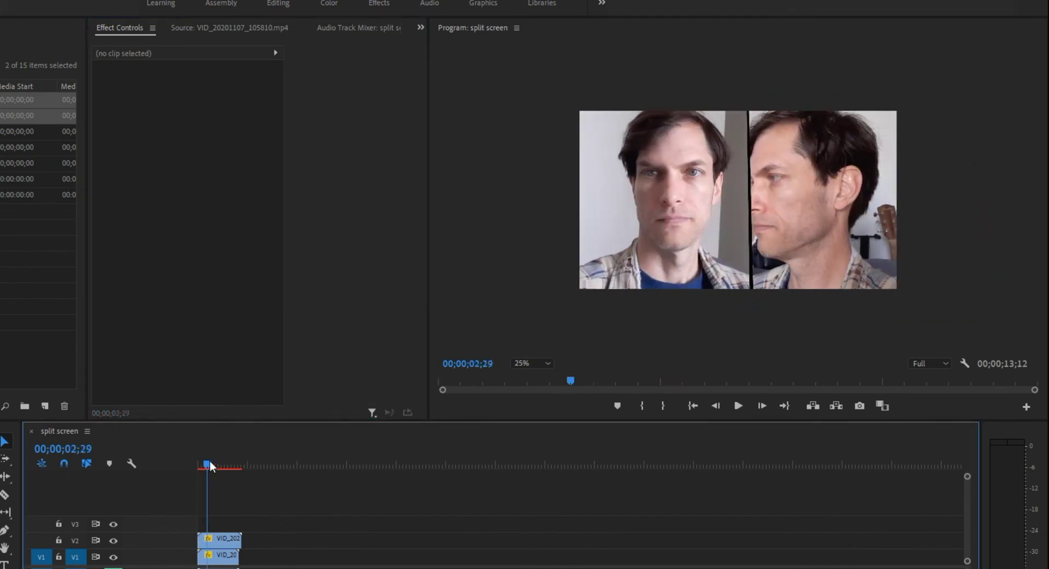
click(516, 367)
click(526, 377)
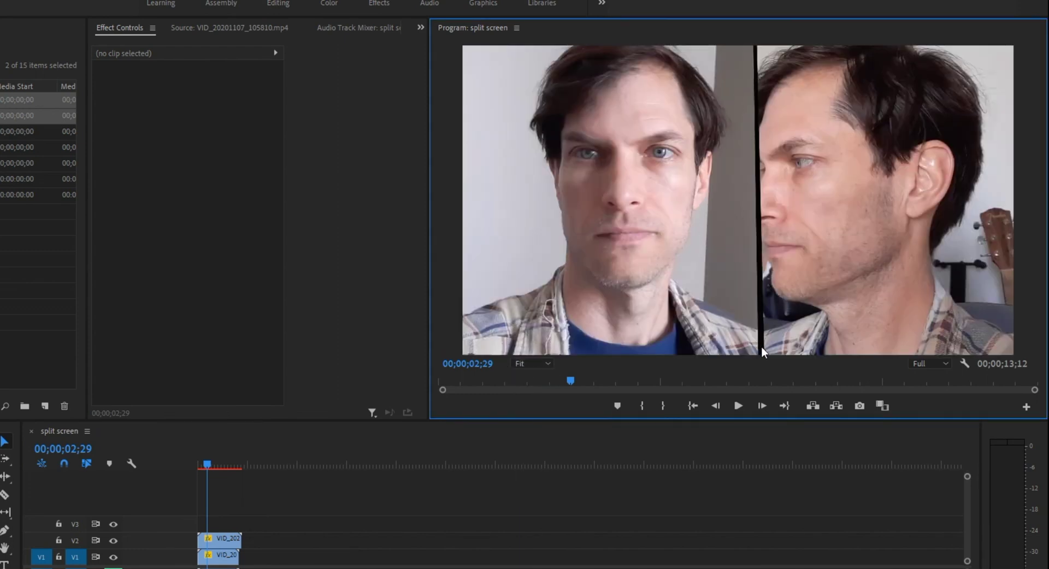
- At 25% zoom, nudge the profile mask's bottom-left corner, then return the preview to Fit
click(215, 556)
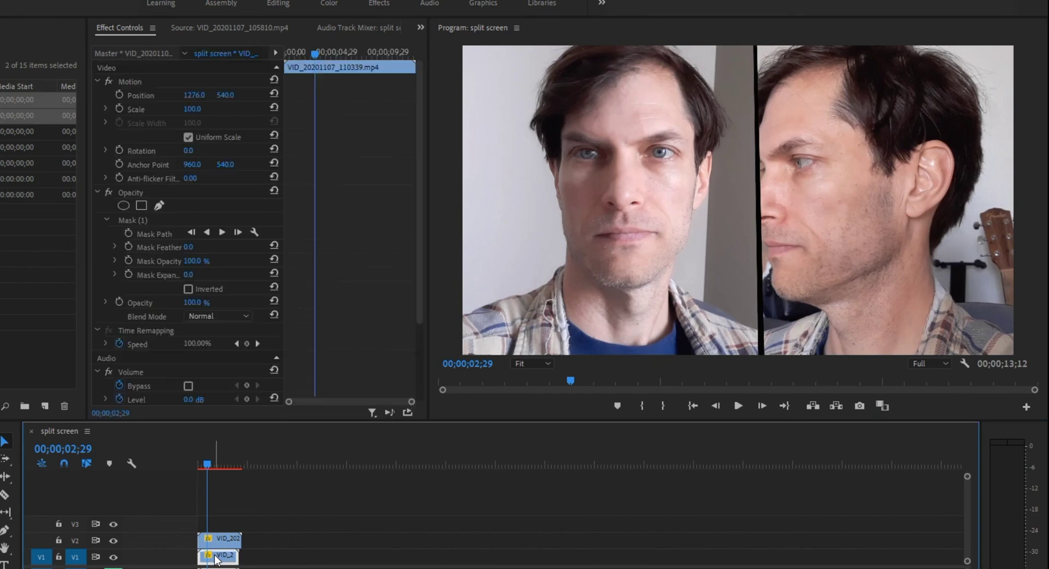
click(141, 220)
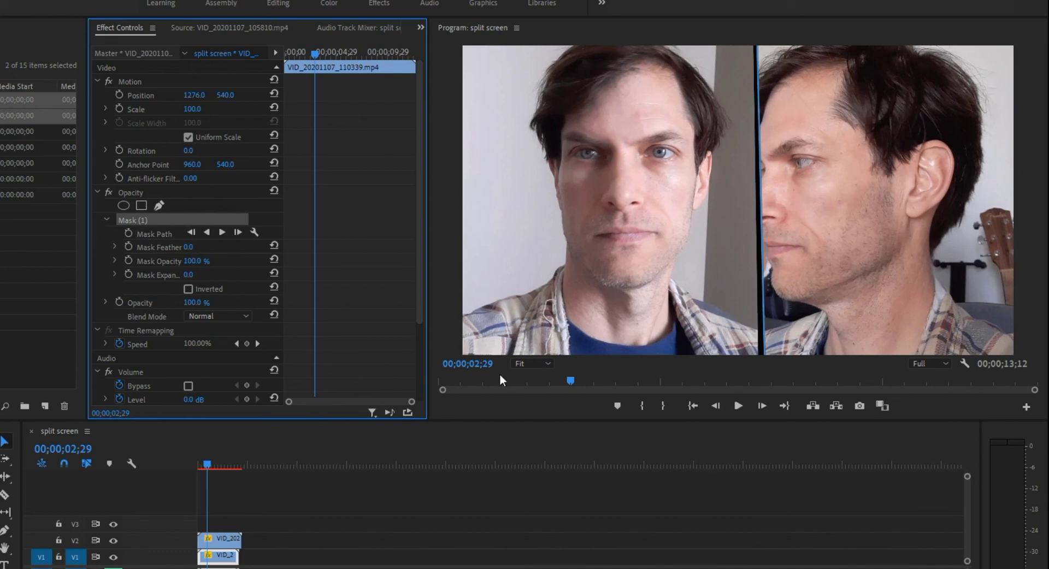
click(517, 364)
click(530, 408)
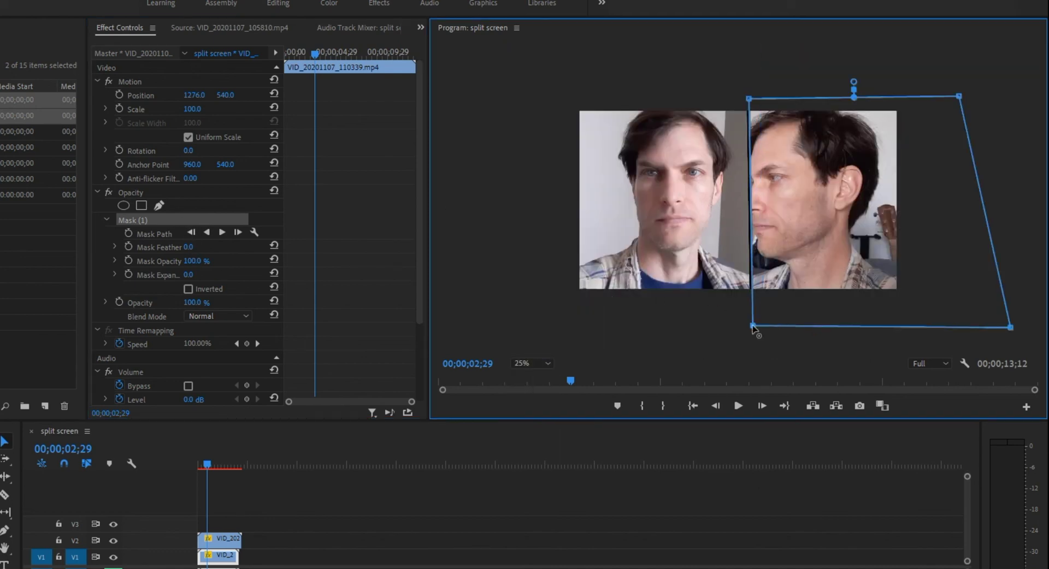
drag(753, 327, 751, 326)
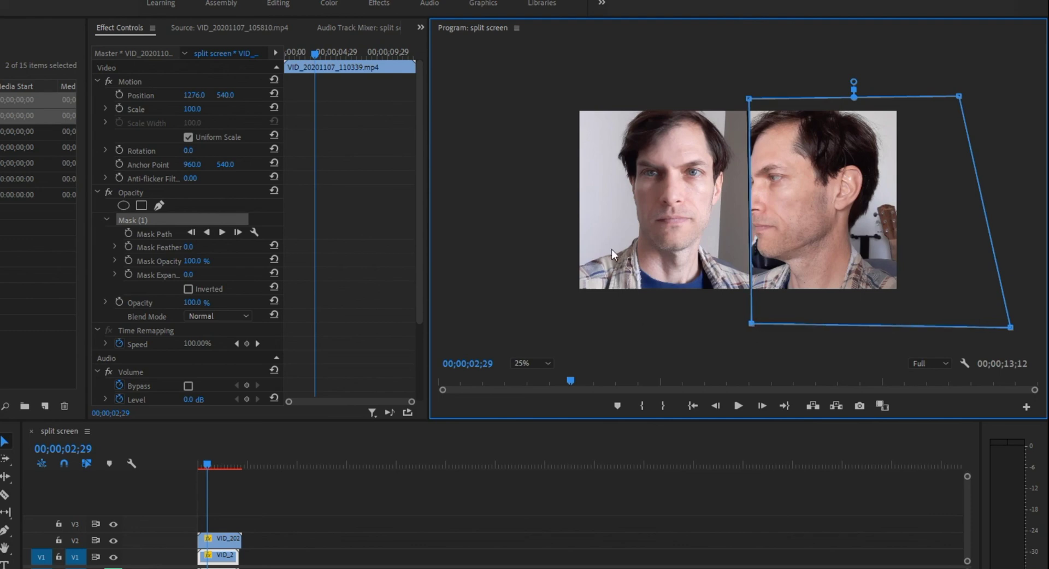
click(534, 363)
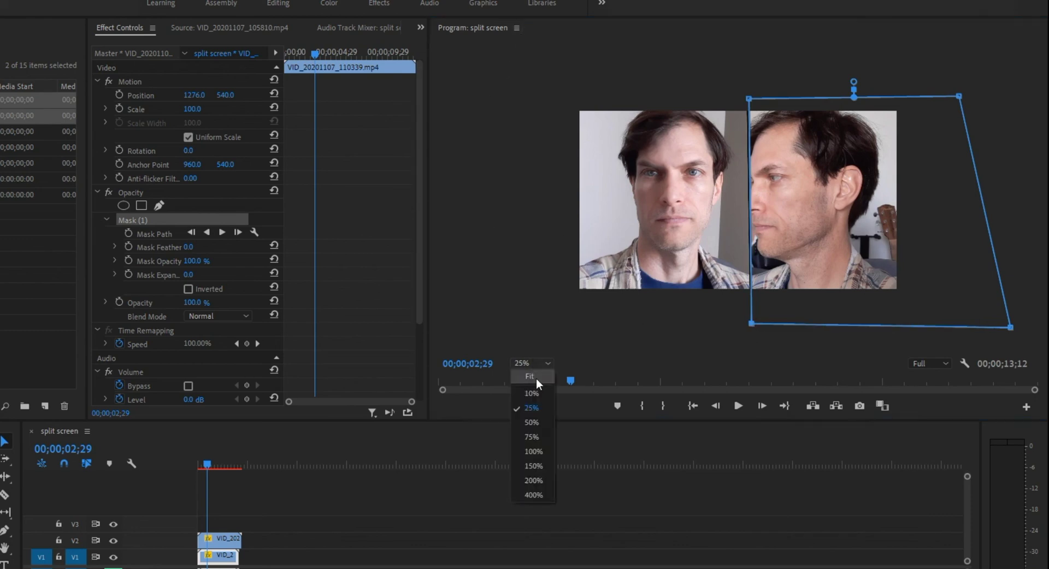
click(536, 379)
click(525, 473)
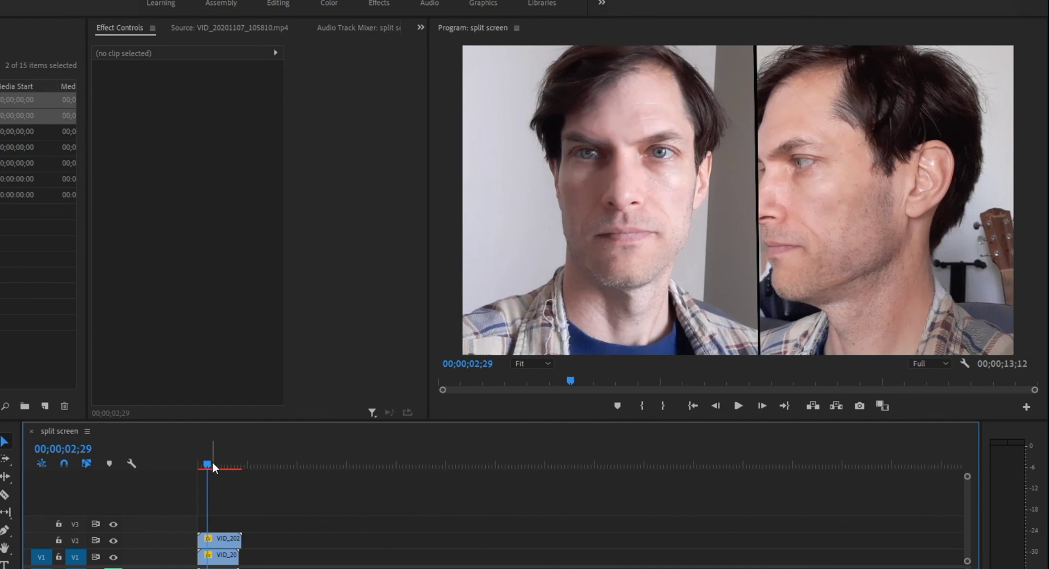
- Rewind to the sequence start and play, pause, then resume the side-by-side split screen
drag(213, 463, 200, 466)
key(space)
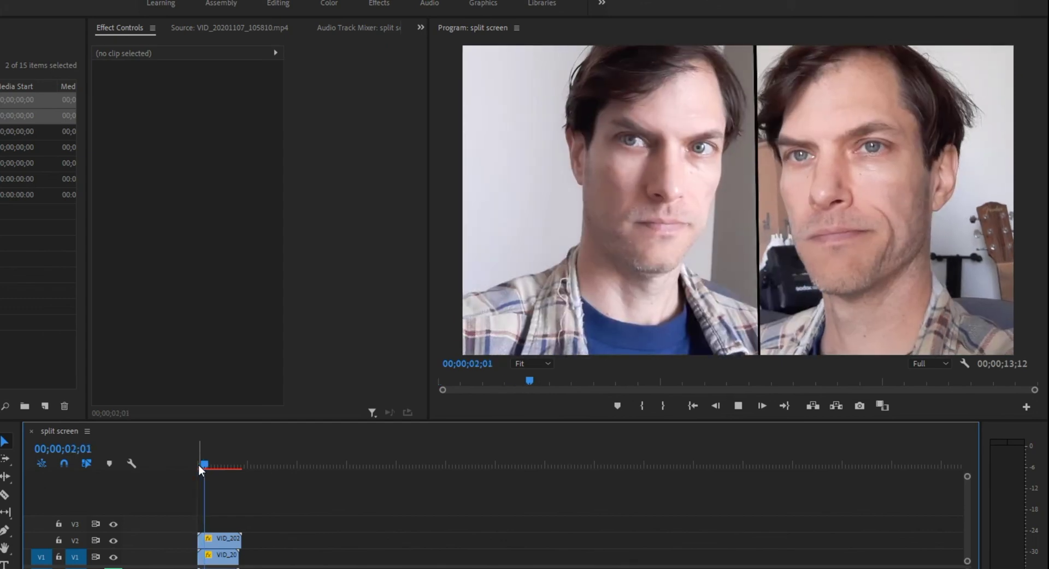
key(space)
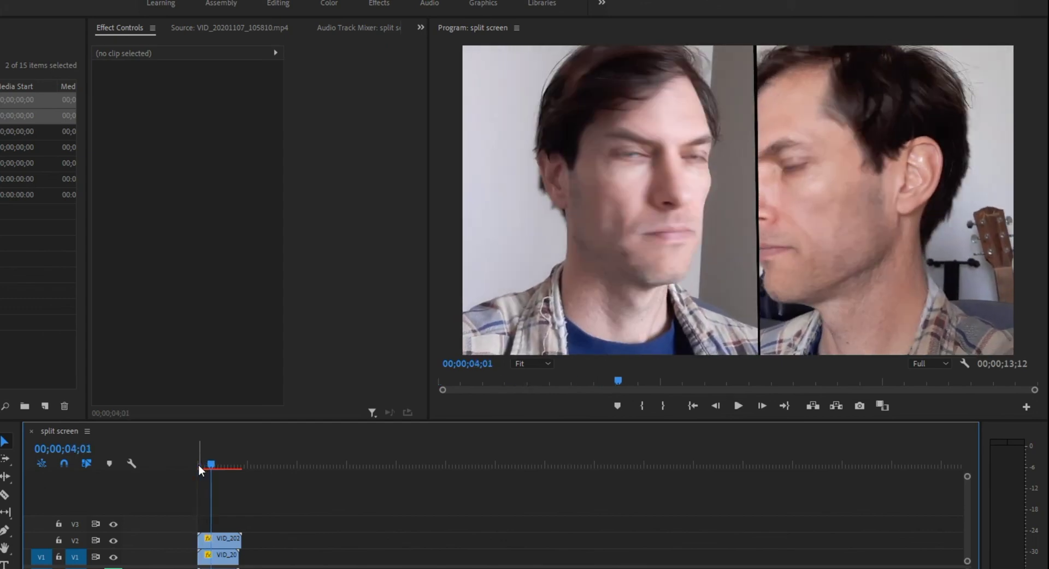
key(space)
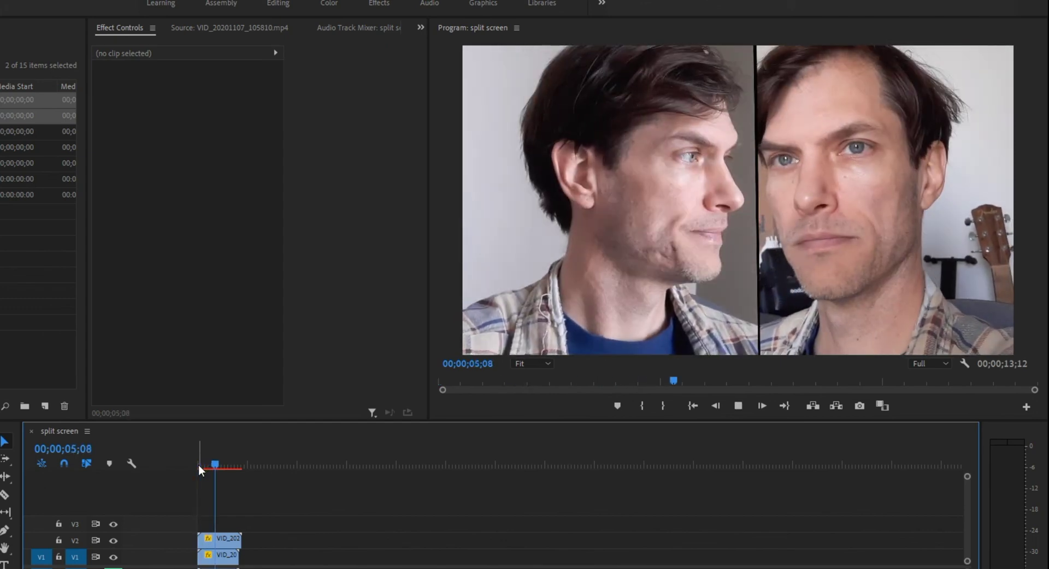